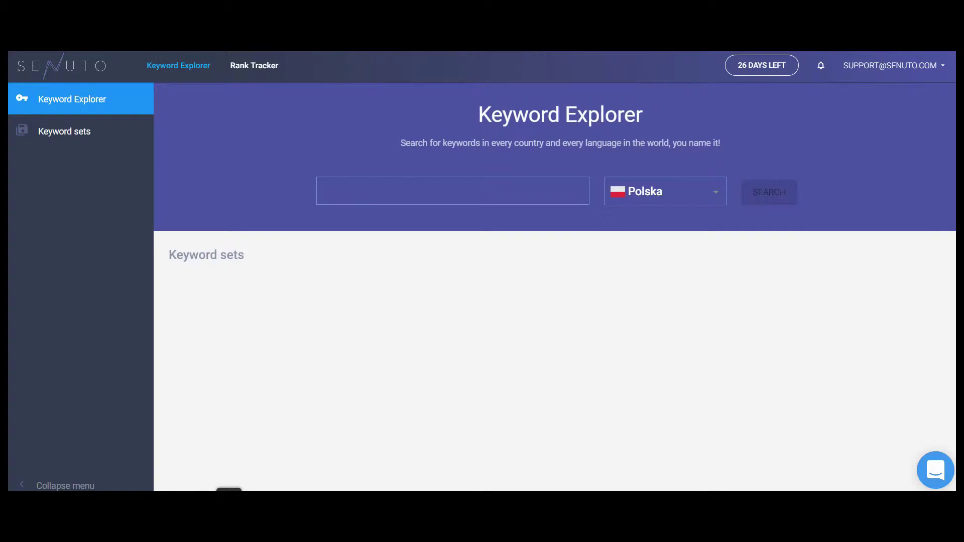
# Step: Search keyword results for 'revolut'
pyautogui.write('revolut')
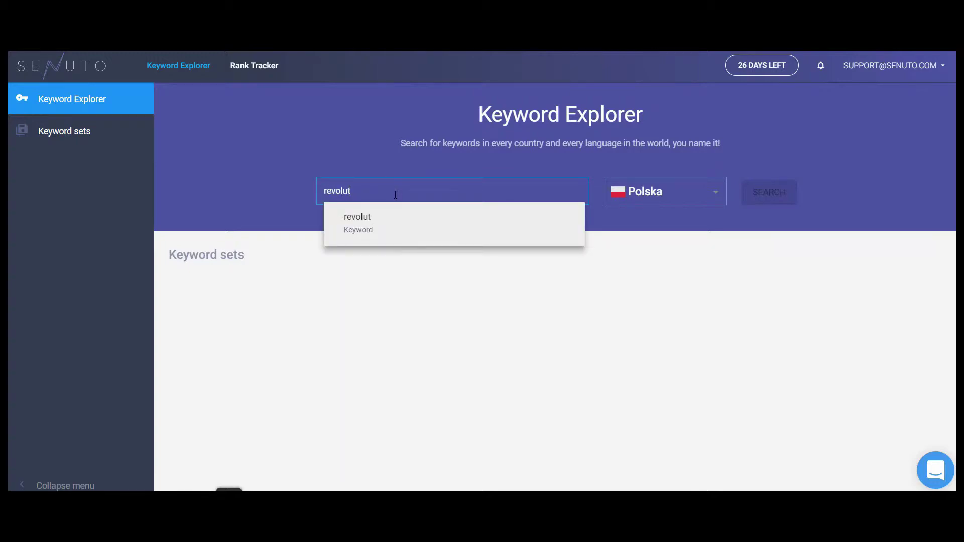
pyautogui.click(413, 232)
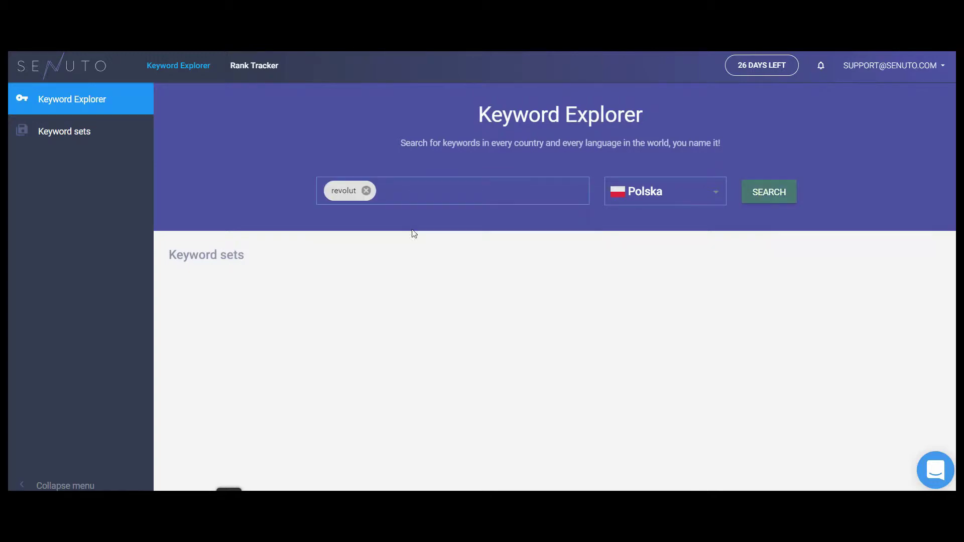
pyautogui.click(771, 200)
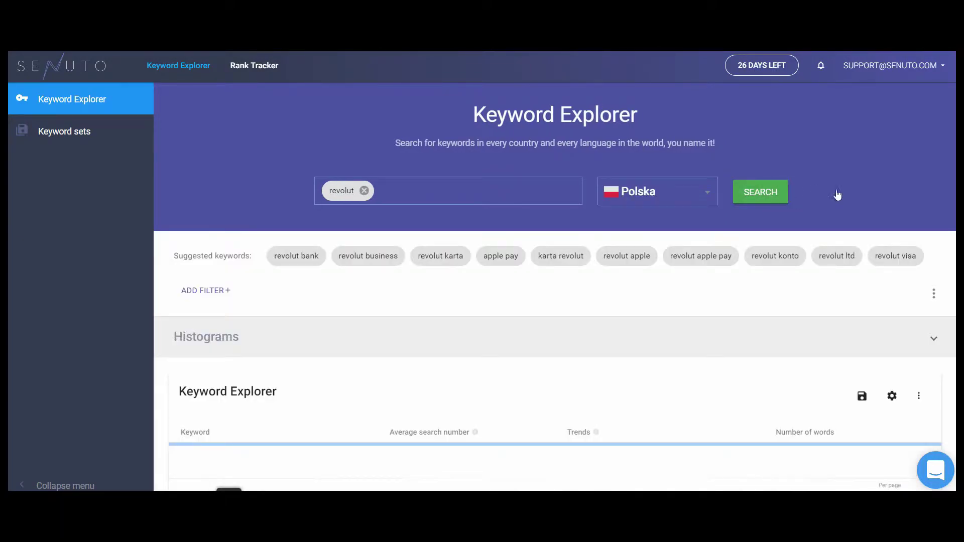
pyautogui.scroll(-3, 942, 228)
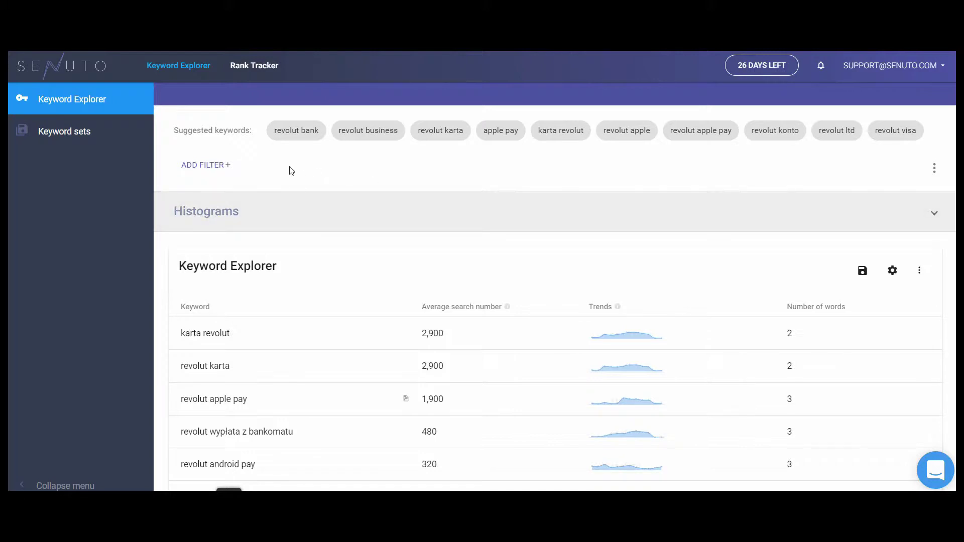
# Step: Filter the results to average search number greater than 200
pyautogui.click(225, 165)
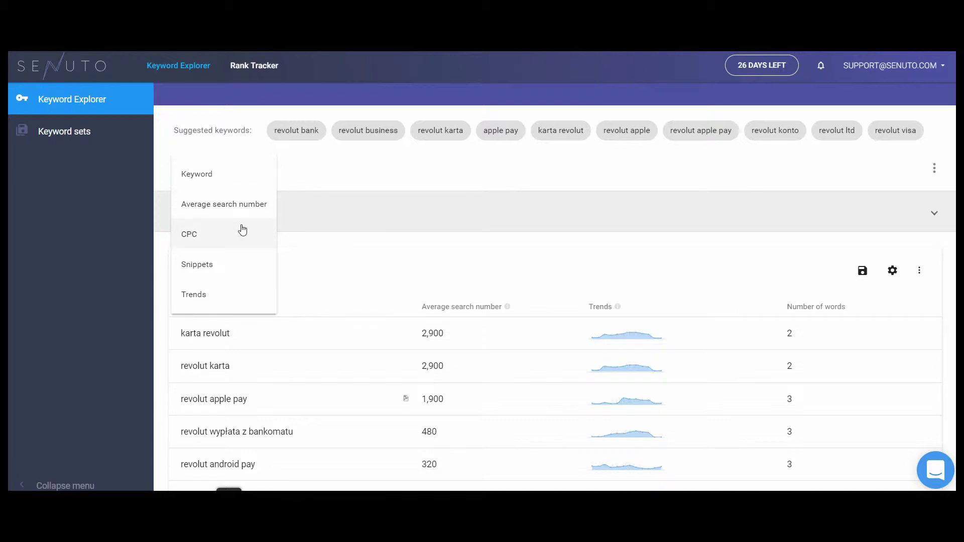
pyautogui.click(234, 208)
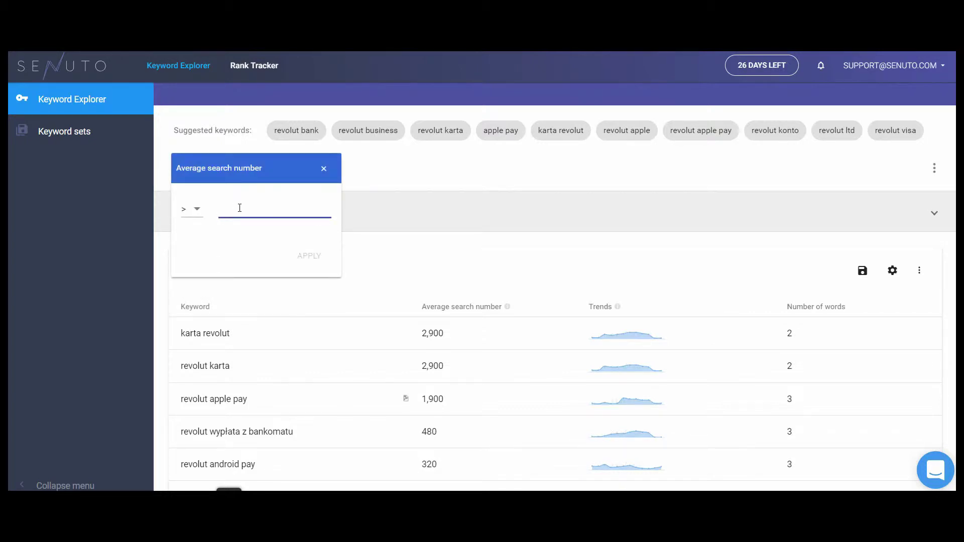
pyautogui.write('200')
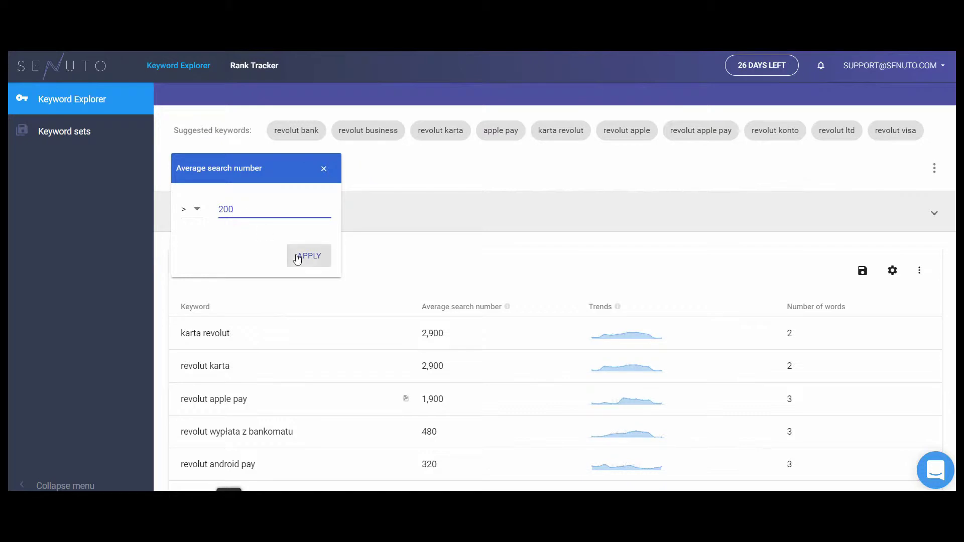
pyautogui.click(301, 255)
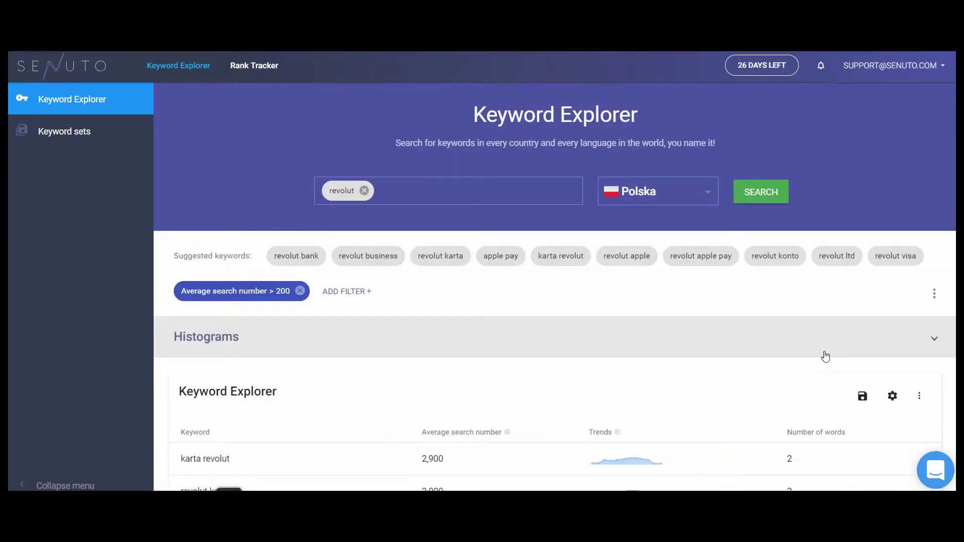
# Step: Save the filtered results as a keyword set named 'Revolut'
pyautogui.scroll(-3, 833, 351)
pyautogui.click(863, 271)
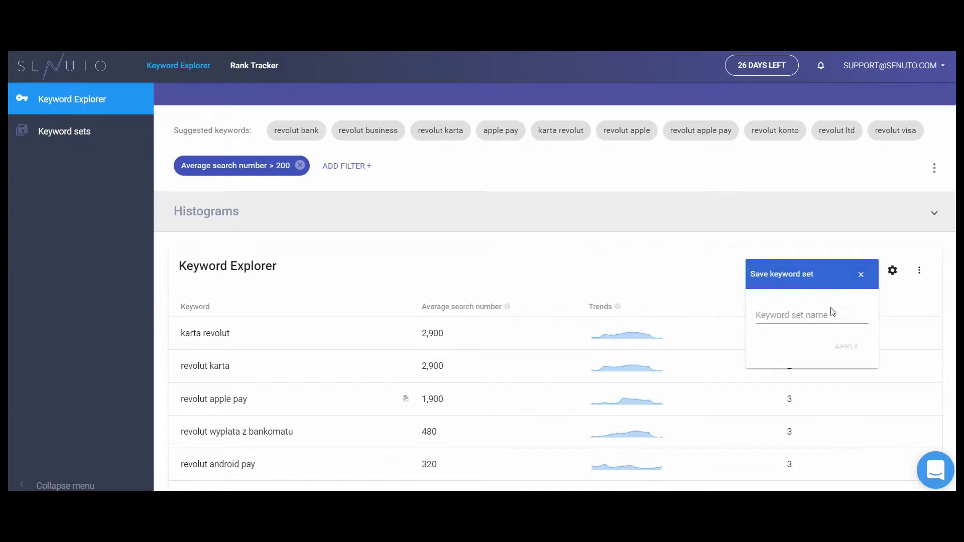
pyautogui.click(827, 320)
pyautogui.write('Revolut')
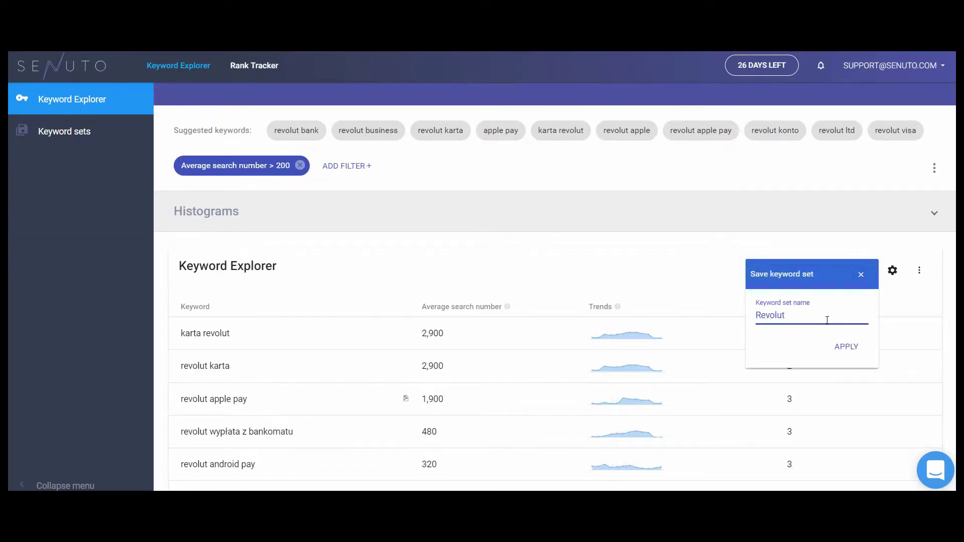
pyautogui.click(844, 346)
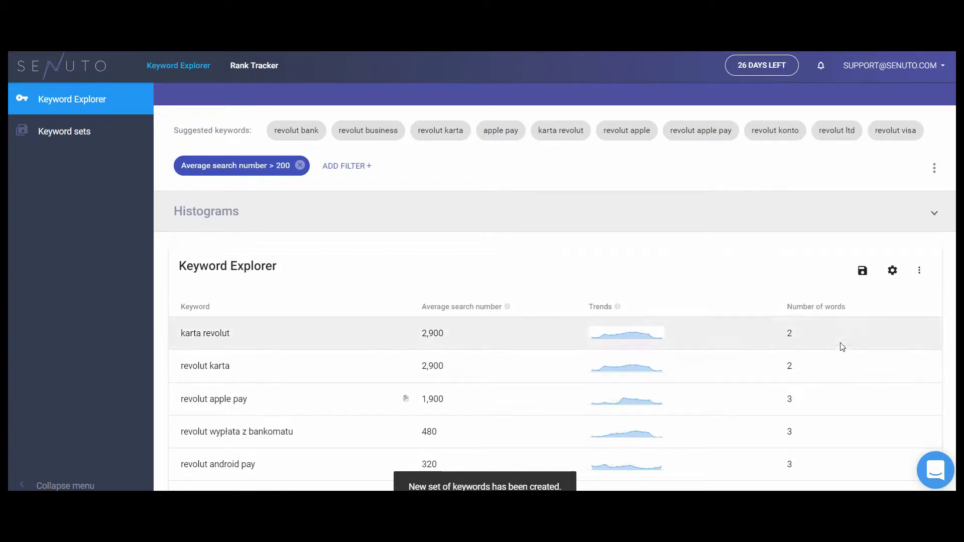
pyautogui.scroll(3, 688, 274)
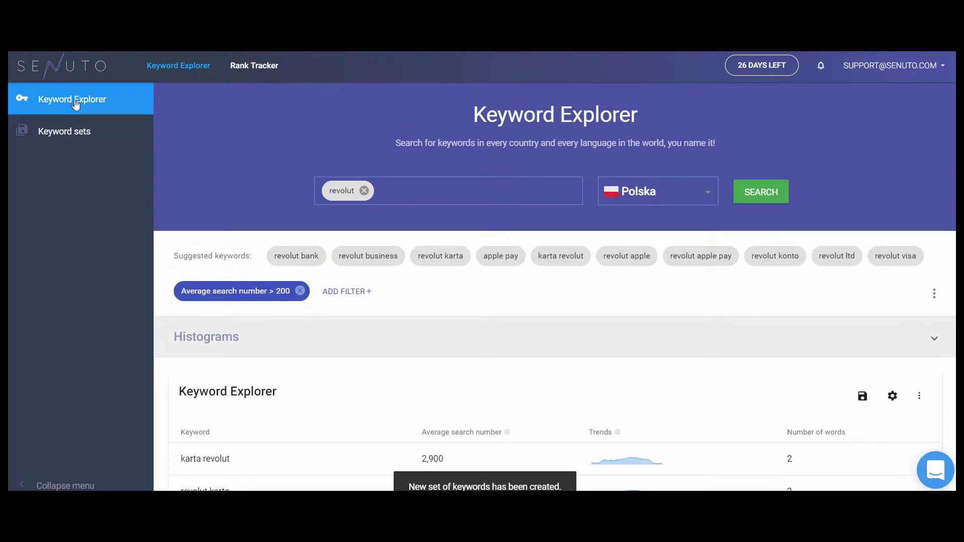
# Step: In a fresh Keyword Explorer, search 'casa' with Spain as the country
pyautogui.click(170, 67)
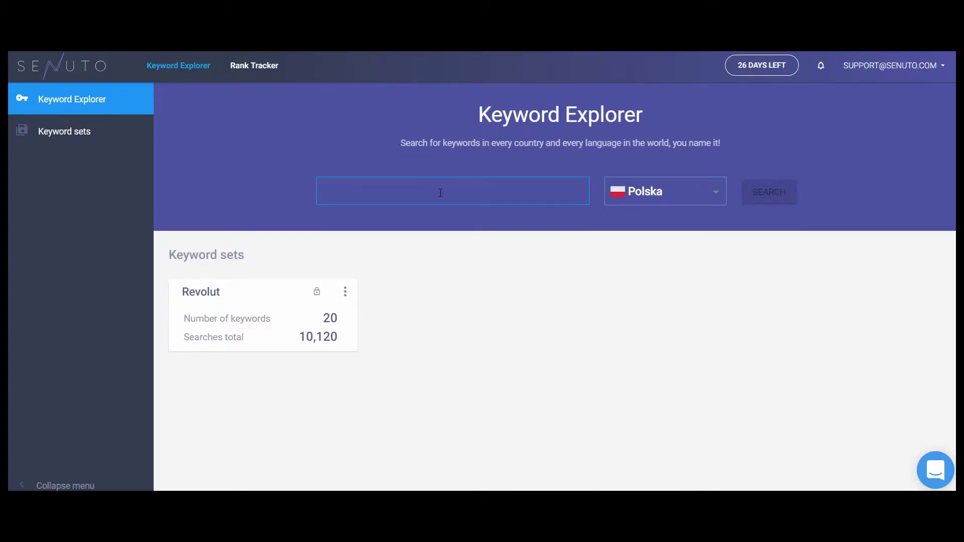
pyautogui.write('casa')
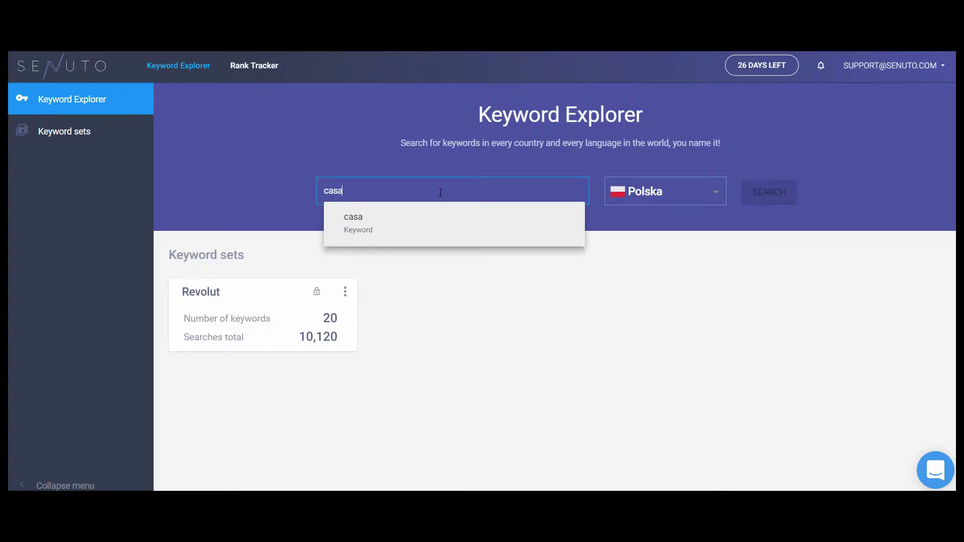
pyautogui.click(467, 222)
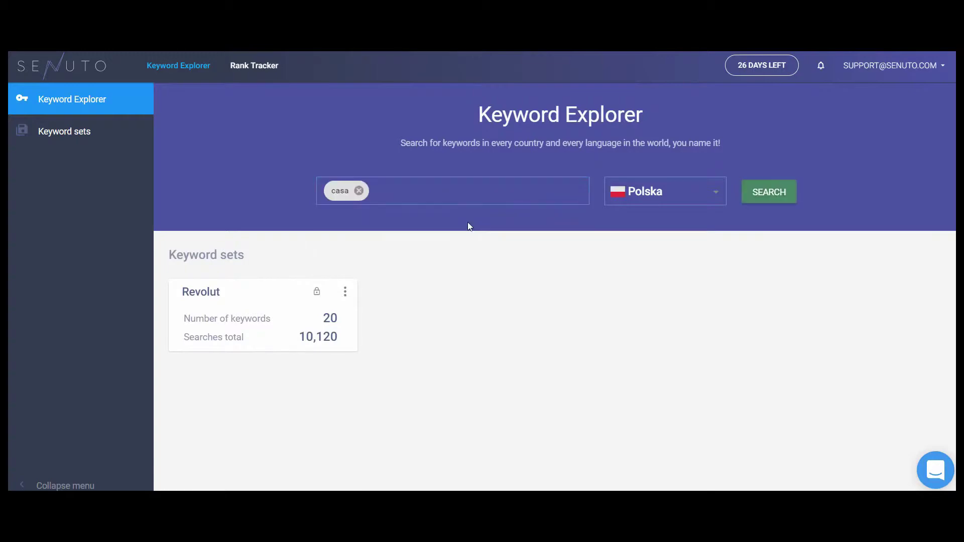
pyautogui.click(681, 203)
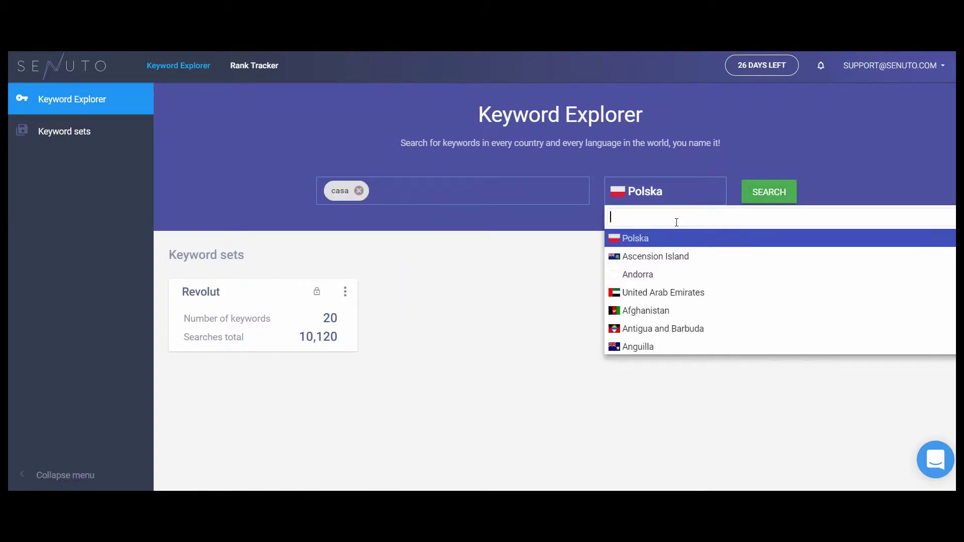
pyautogui.write('spai')
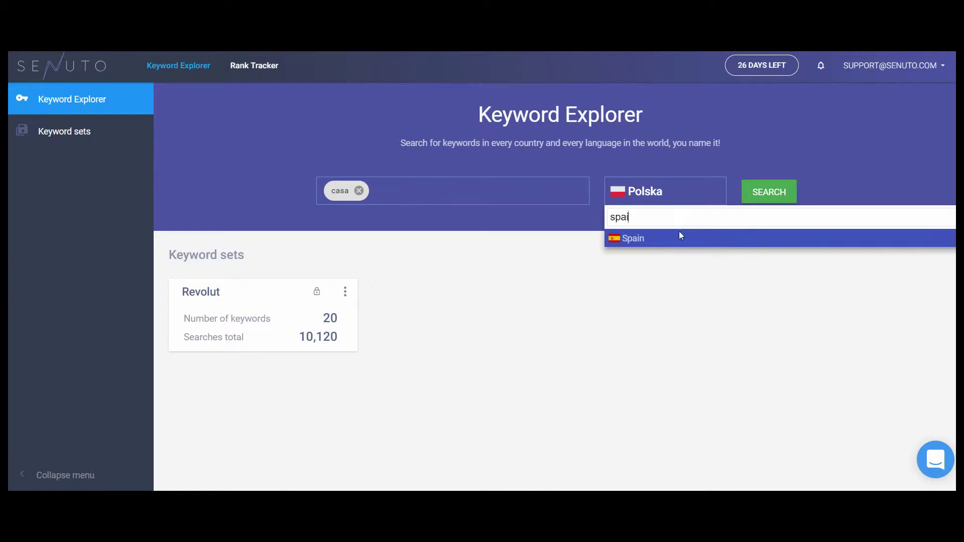
pyautogui.click(681, 236)
pyautogui.click(762, 195)
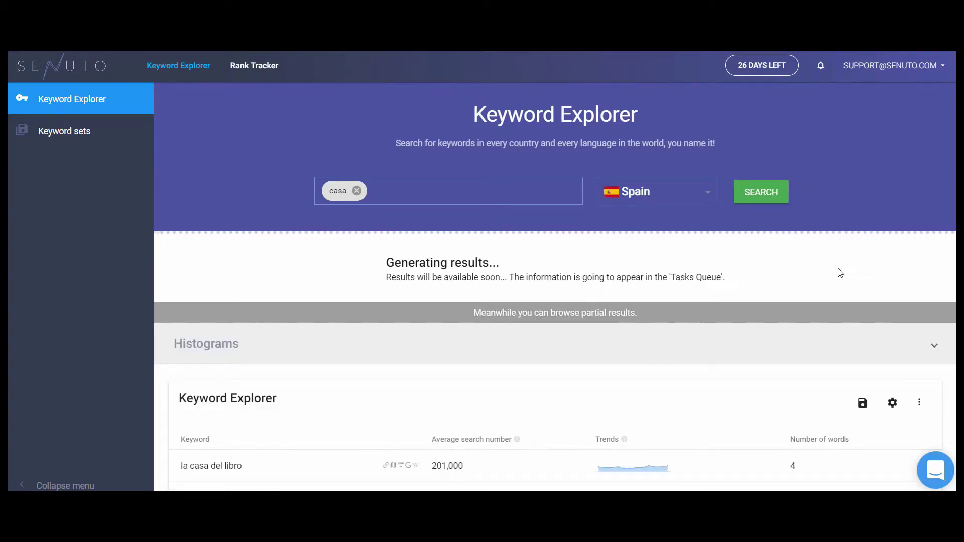
# Step: Search the domain zalando.nl with Netherlands as the country and scroll the results
pyautogui.click(358, 191)
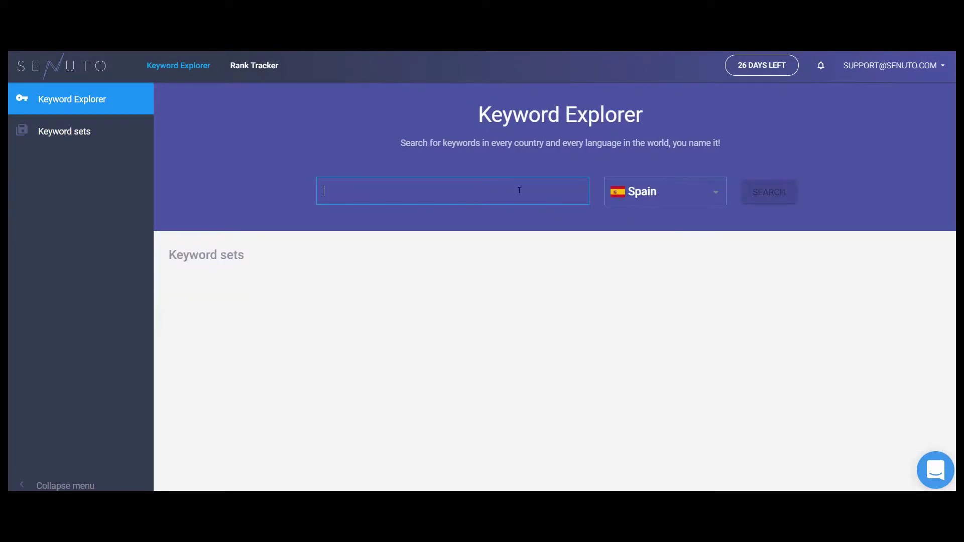
pyautogui.write('za')
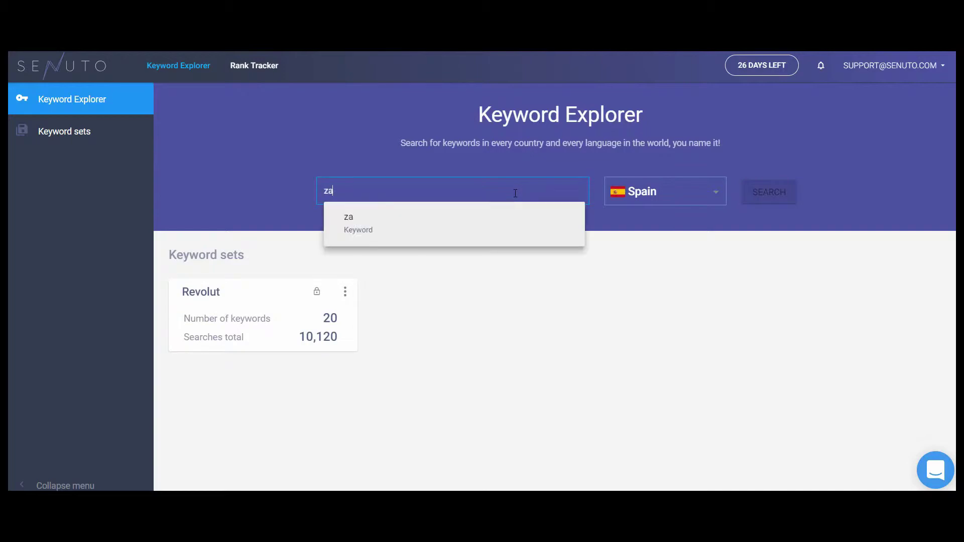
pyautogui.write('lando.nl')
pyautogui.click(522, 227)
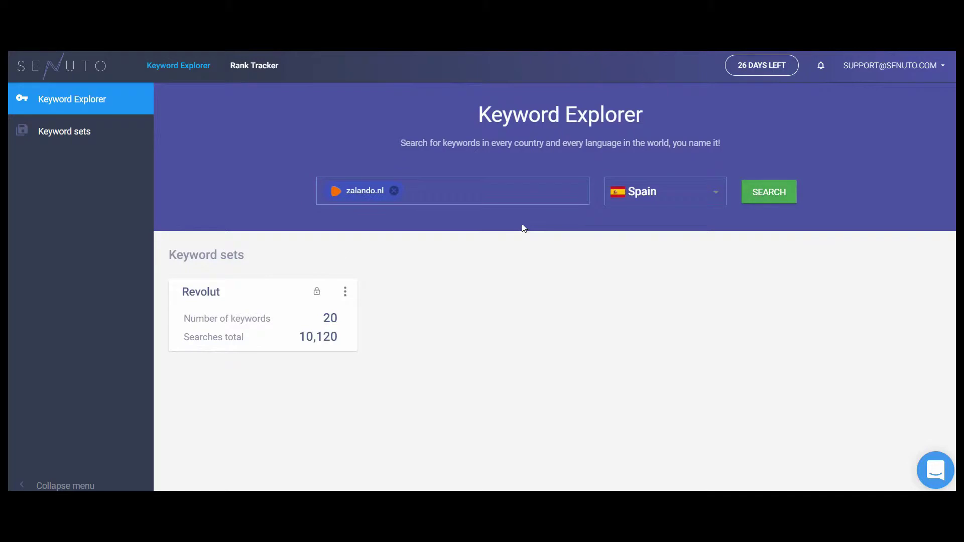
pyautogui.click(652, 197)
pyautogui.write('neth')
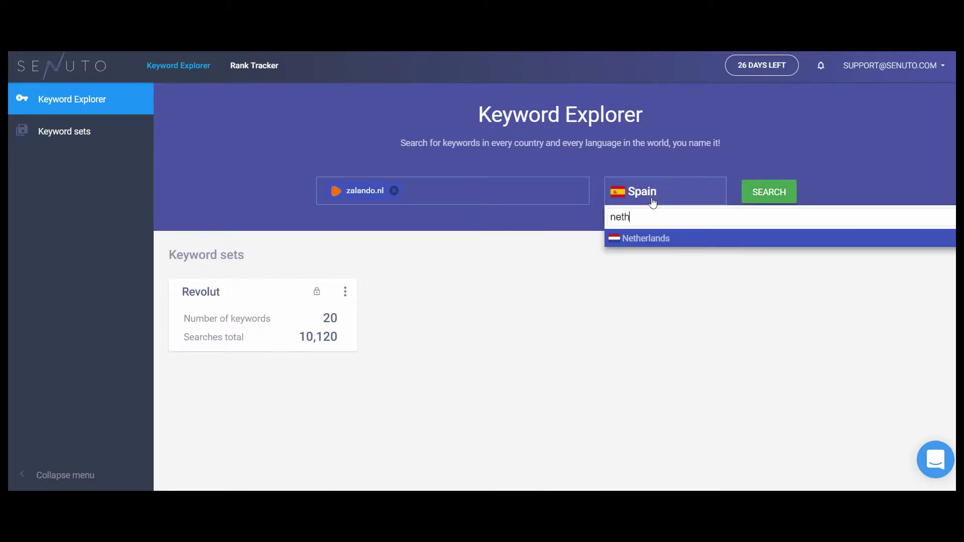
pyautogui.click(651, 239)
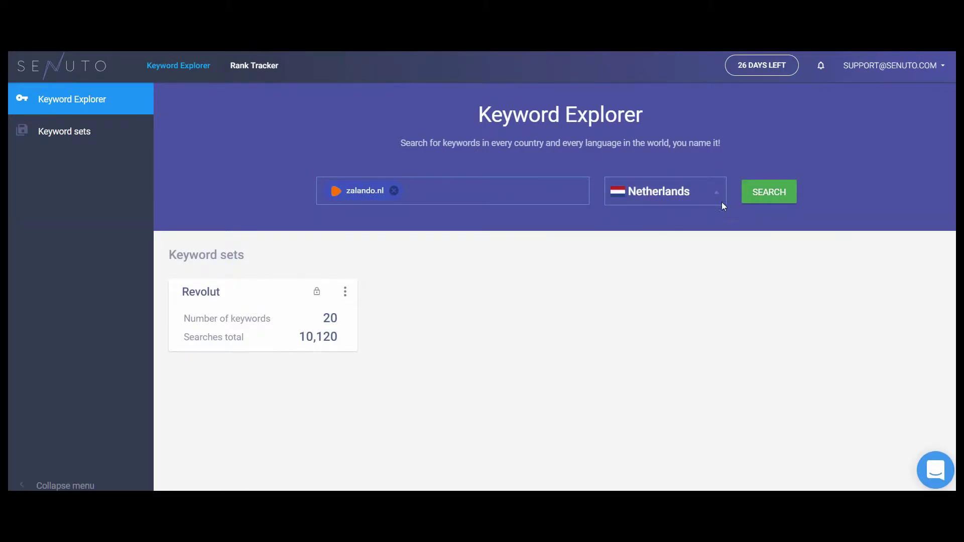
pyautogui.click(777, 194)
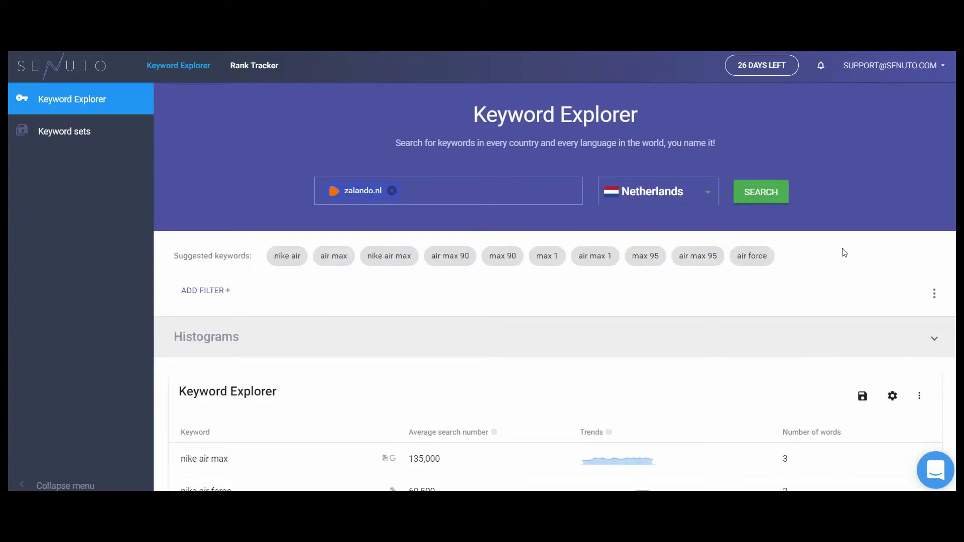
pyautogui.scroll(-3, 844, 253)
pyautogui.scroll(-3, 843, 253)
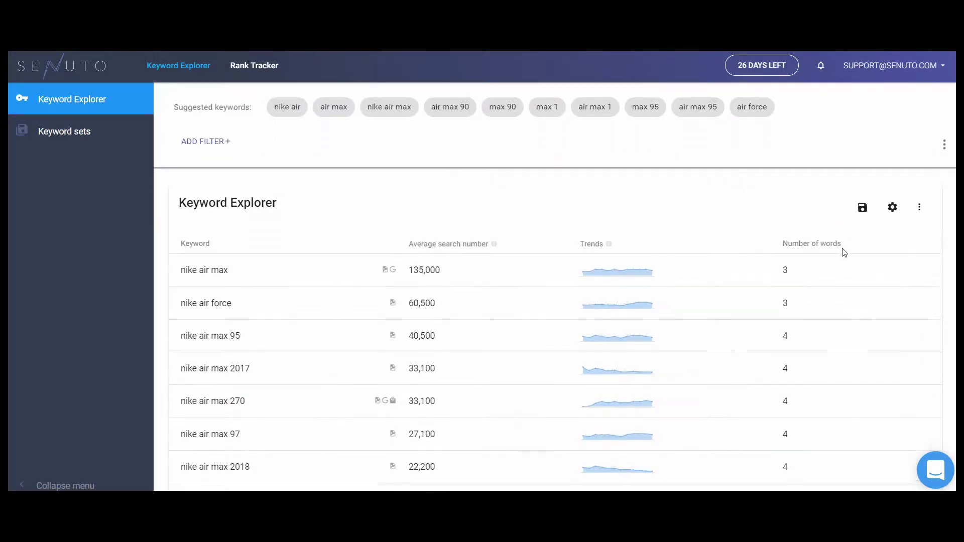
pyautogui.scroll(-3, 859, 259)
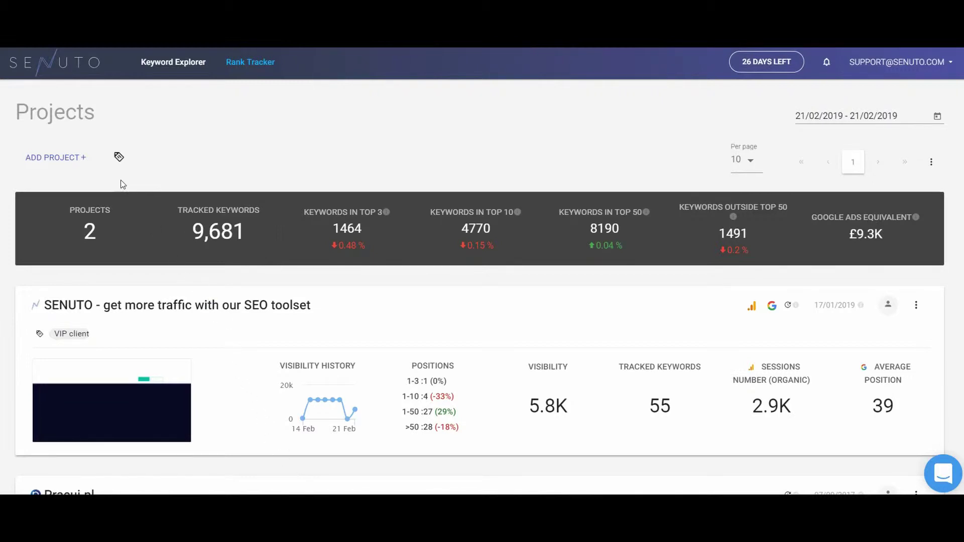
# Step: Start a new project for zalando.nl and trim its name to 'Zalando online shop'
pyautogui.click(74, 164)
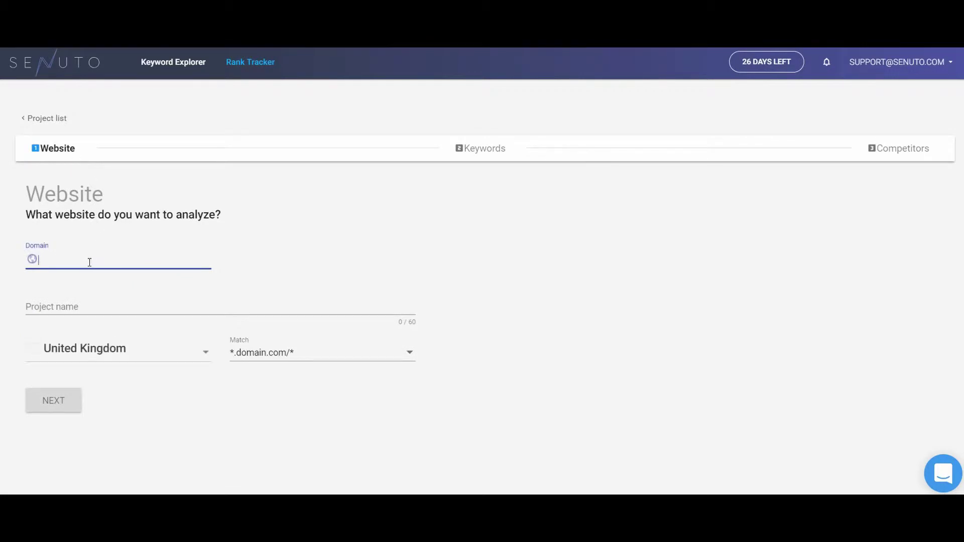
pyautogui.write('zalando.nl')
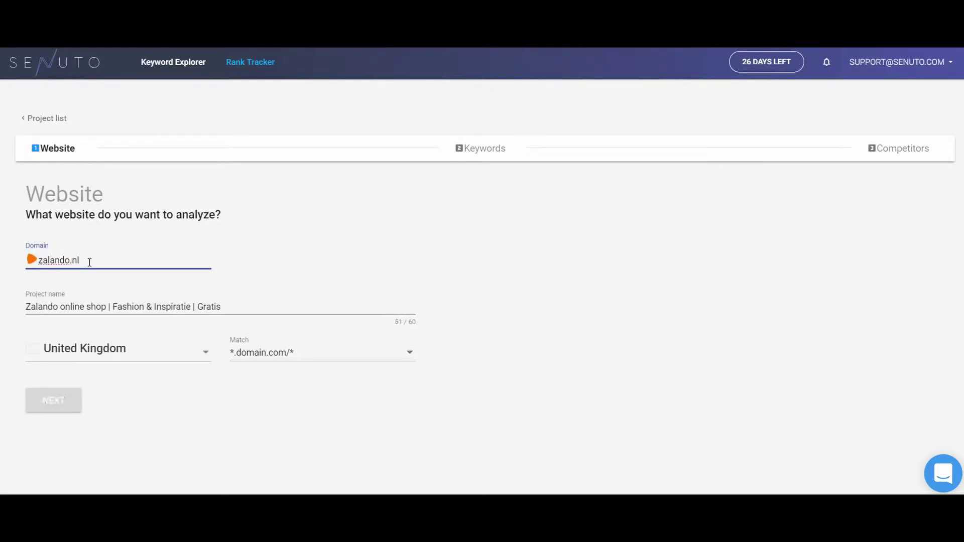
pyautogui.moveTo(224, 307); pyautogui.dragTo(100, 320)
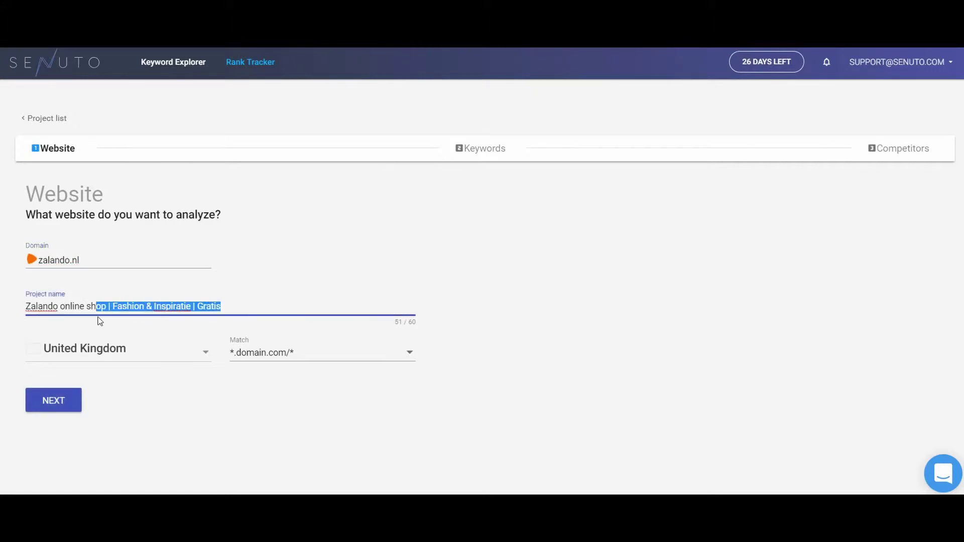
pyautogui.press('BackSpace')
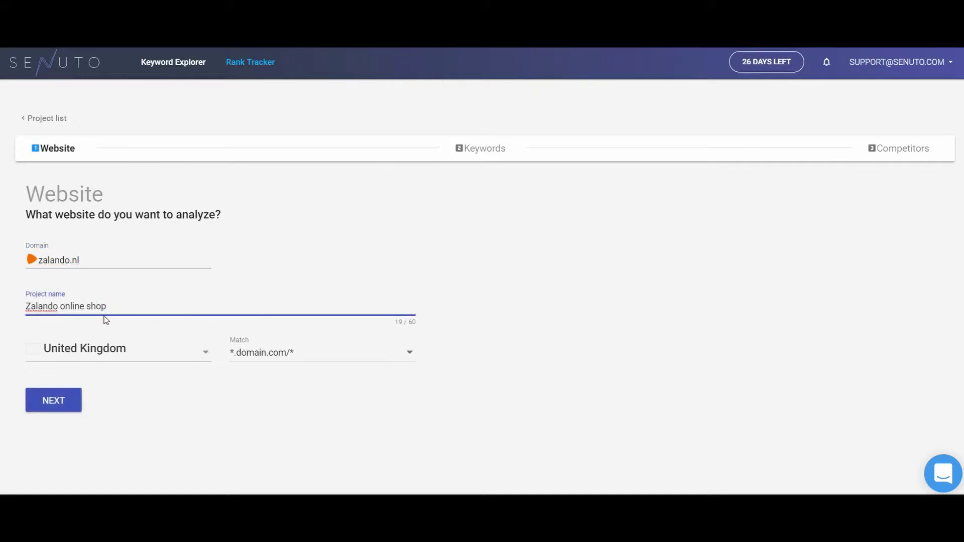
# Step: Target the Netherlands with domain.com/* URL matching and continue to keywords
pyautogui.click(128, 351)
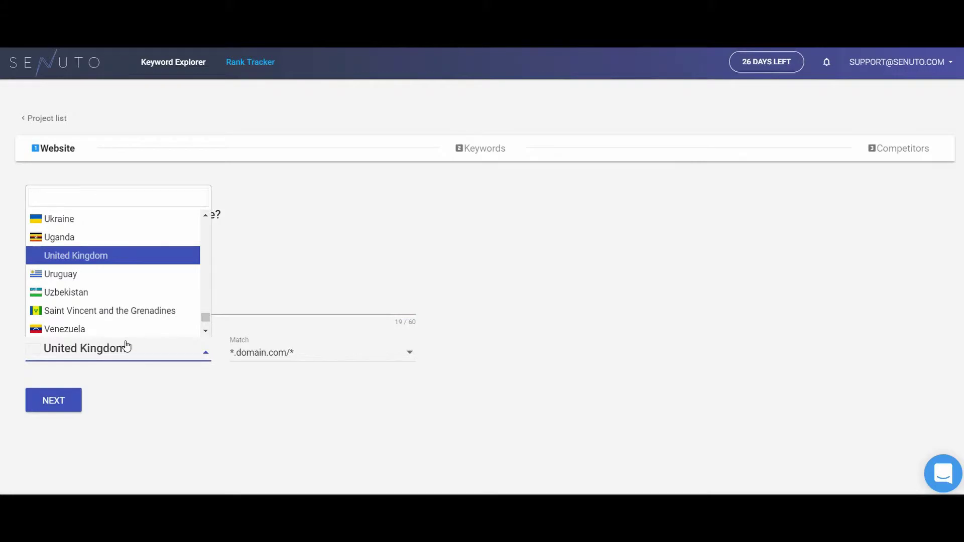
pyautogui.write('net')
pyautogui.click(129, 332)
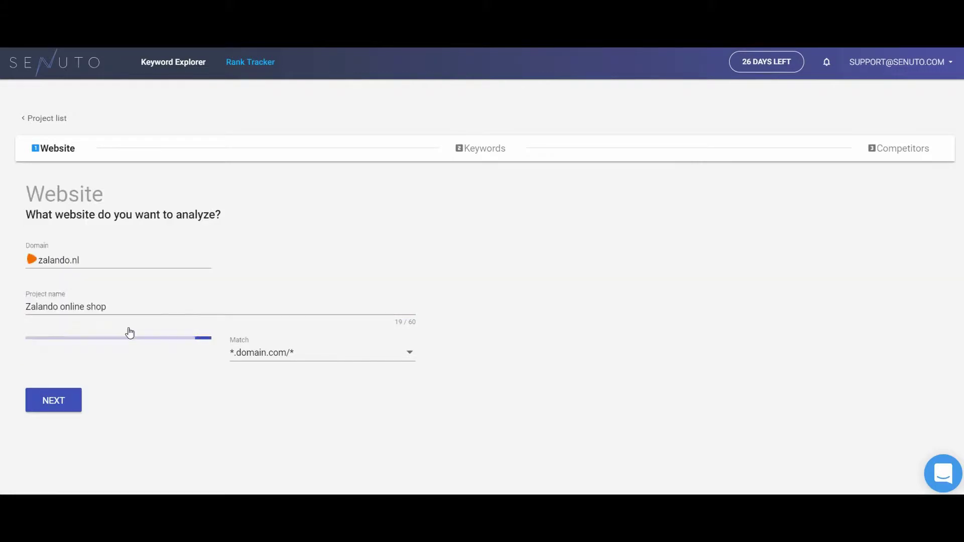
pyautogui.click(310, 355)
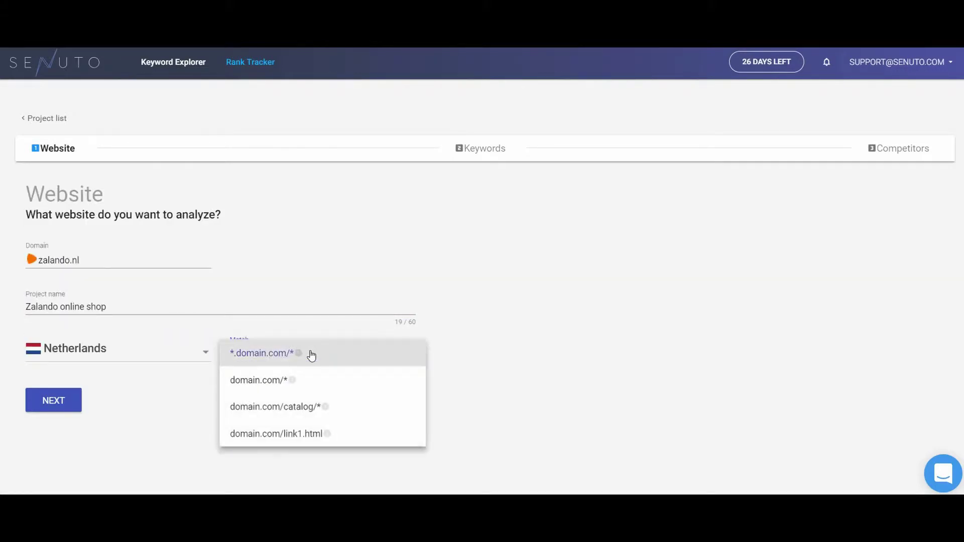
pyautogui.click(317, 382)
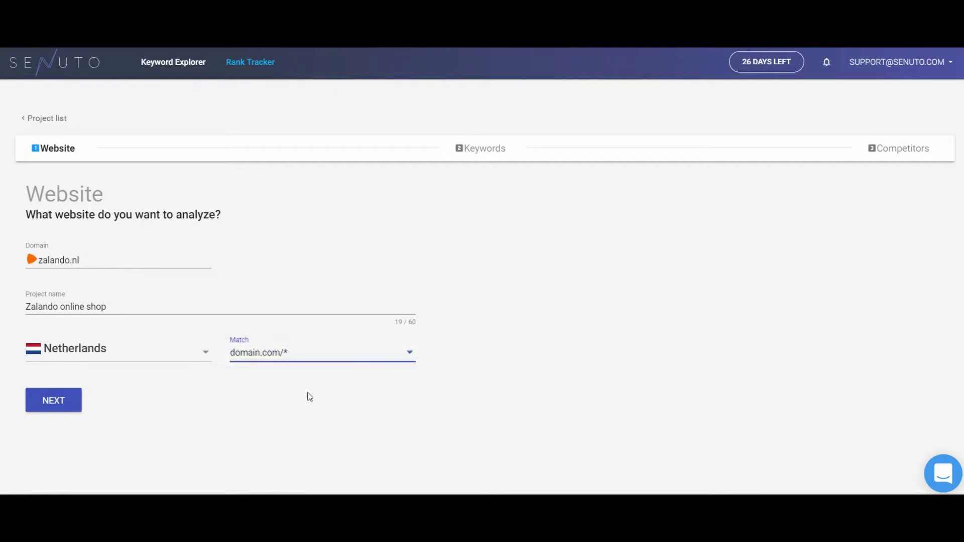
pyautogui.click(71, 401)
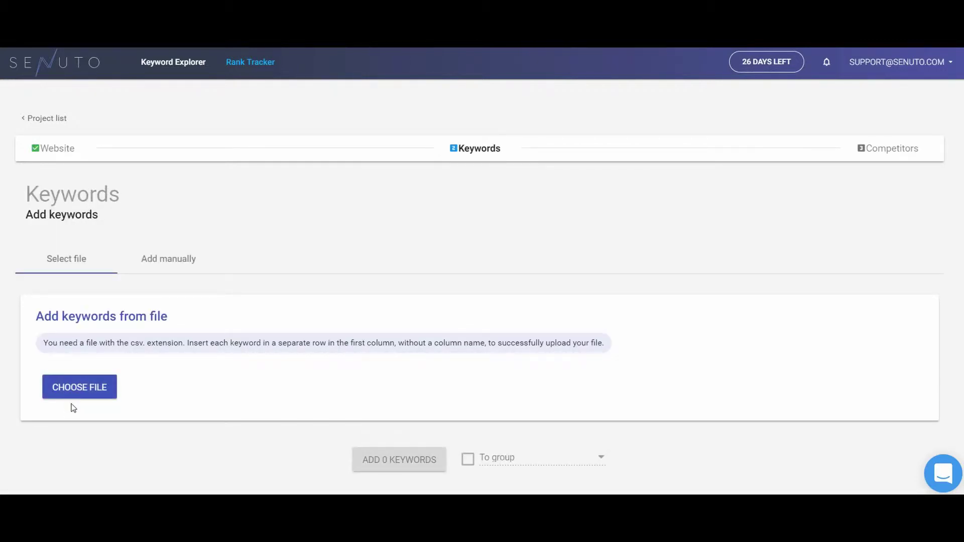
# Step: Paste the nine fashion and sneaker keywords manually and add them to the project
pyautogui.scroll(-1, 72, 409)
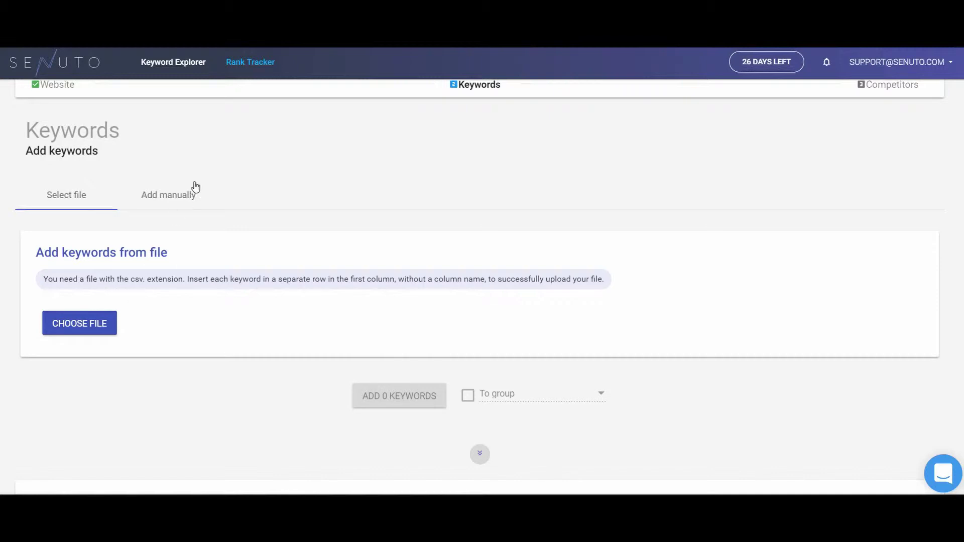
pyautogui.click(179, 194)
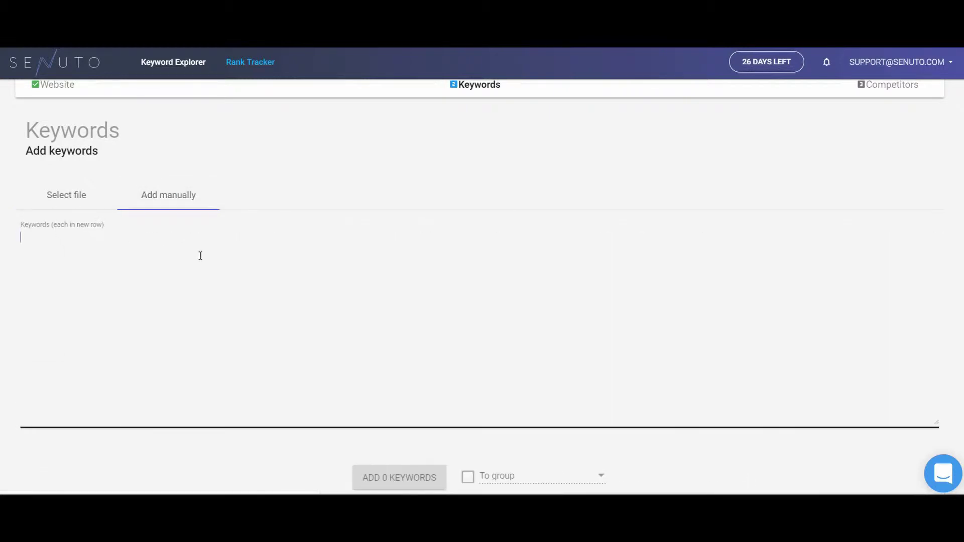
pyautogui.write('adidas sneakers sneaker sale nike air max dames air max 1 witte sneakers dames zwarte sneakers dames push up bikini adidas sneakers dames adidas gazelle')
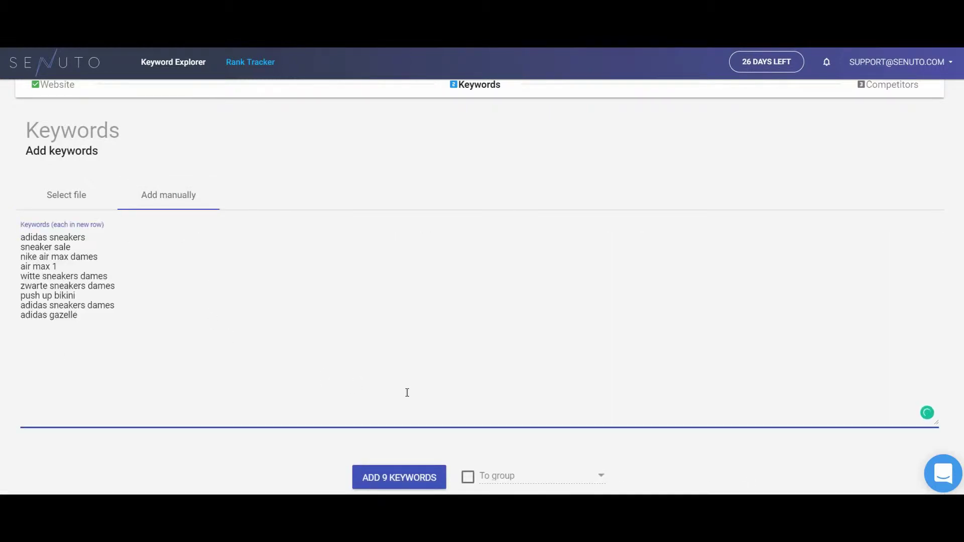
pyautogui.click(399, 477)
pyautogui.scroll(-5, 323, 458)
pyautogui.scroll(-1, 324, 455)
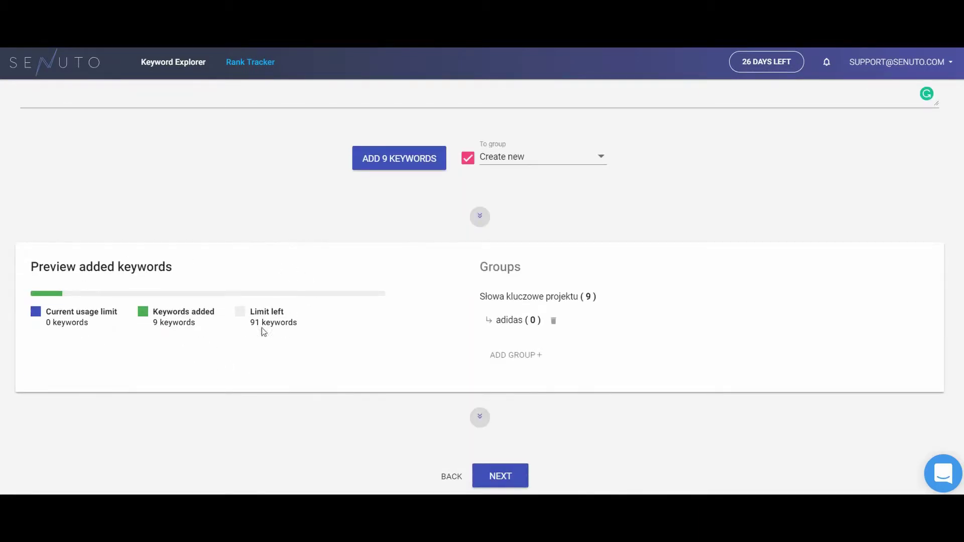
pyautogui.scroll(-1, 388, 336)
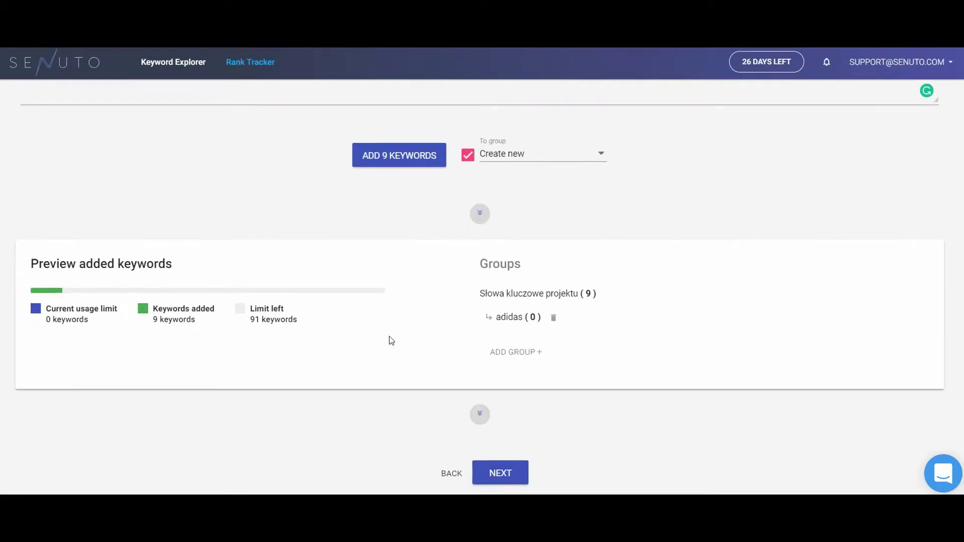
# Step: Add adidas.nl as a manual competitor and create the project
pyautogui.click(477, 464)
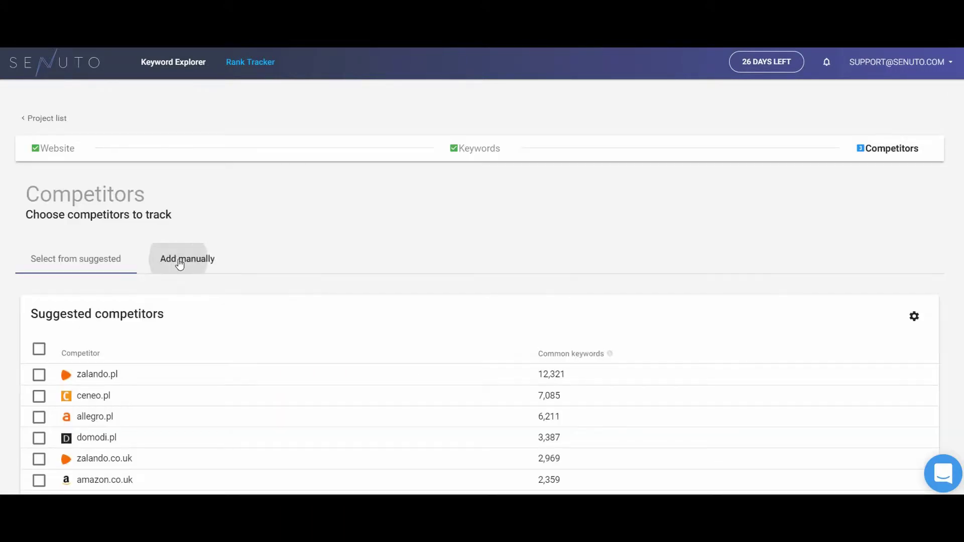
pyautogui.click(180, 261)
pyautogui.click(217, 337)
pyautogui.write('adidas.nl')
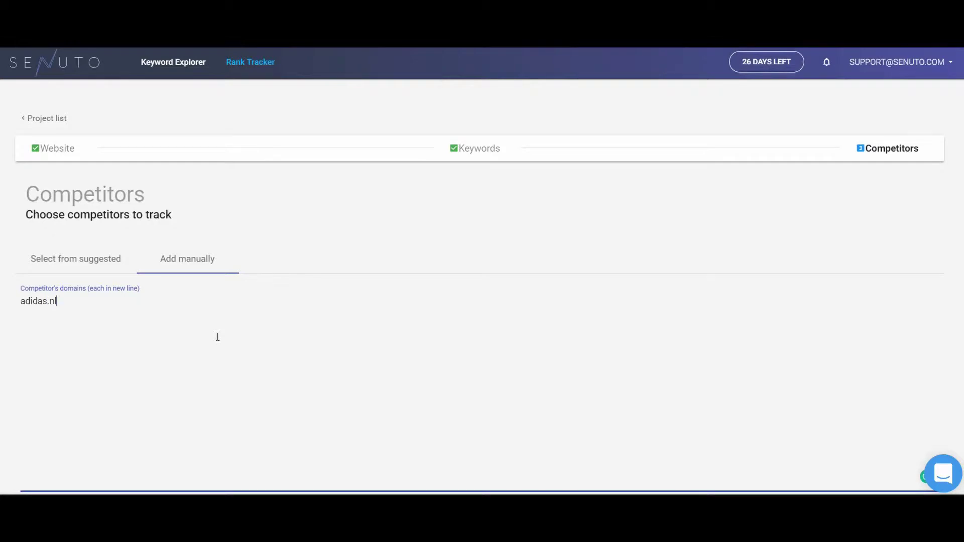
pyautogui.scroll(-4, 357, 361)
pyautogui.click(461, 349)
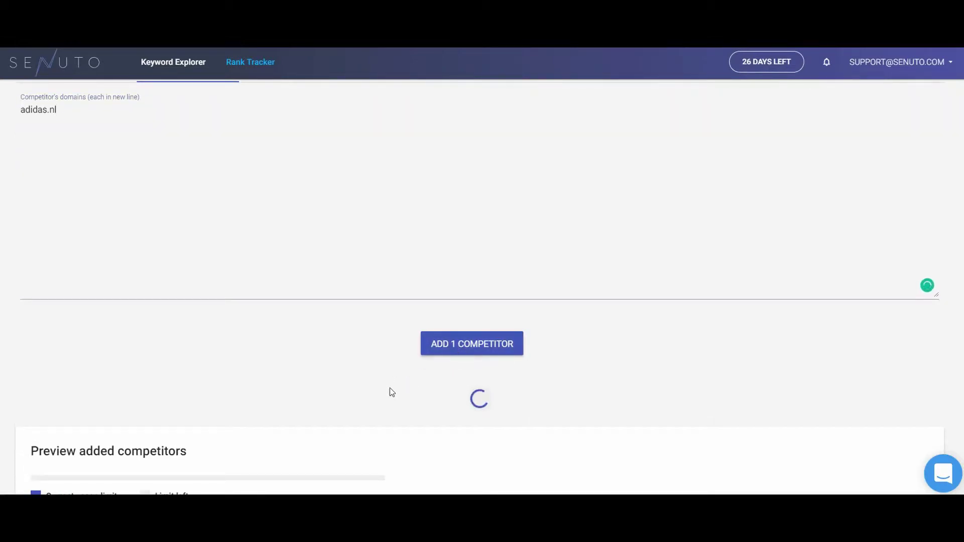
pyautogui.scroll(-3, 381, 393)
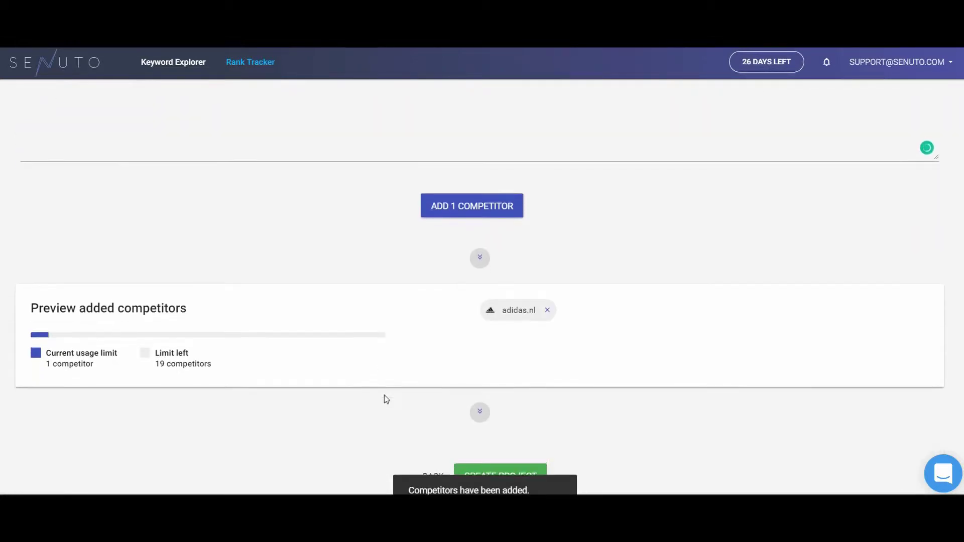
pyautogui.click(504, 462)
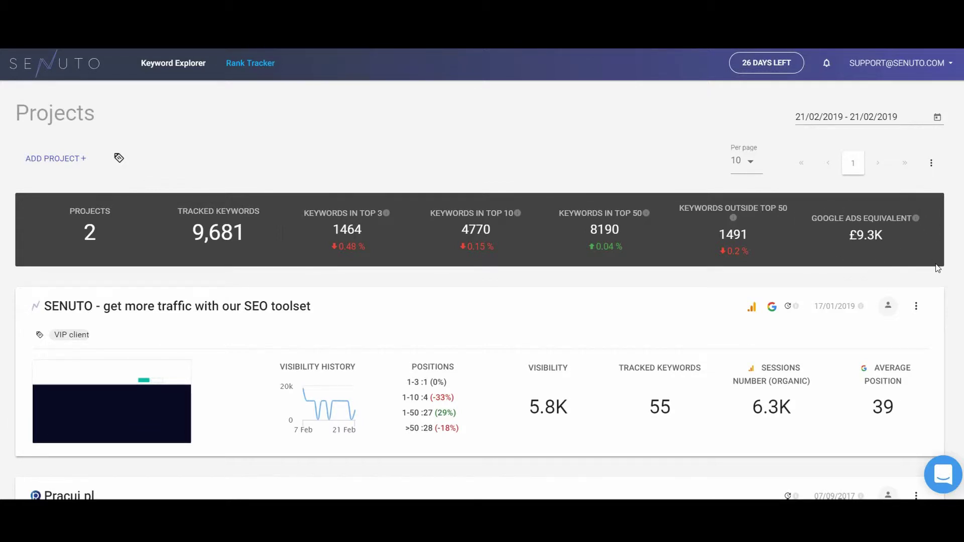
# Step: Scroll the projects list and open the Pracuj.pl project
pyautogui.scroll(-1, 939, 275)
pyautogui.scroll(-1, 950, 284)
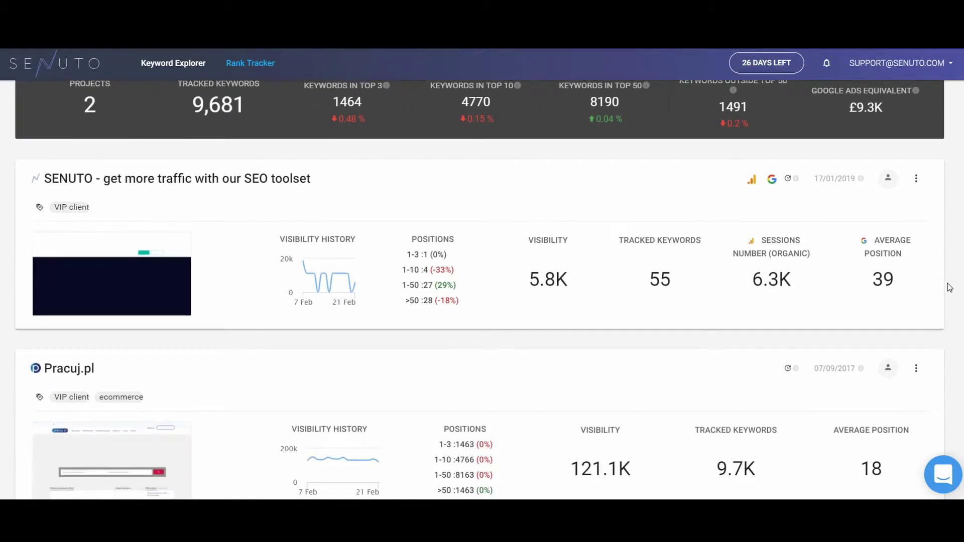
pyautogui.scroll(-1, 948, 287)
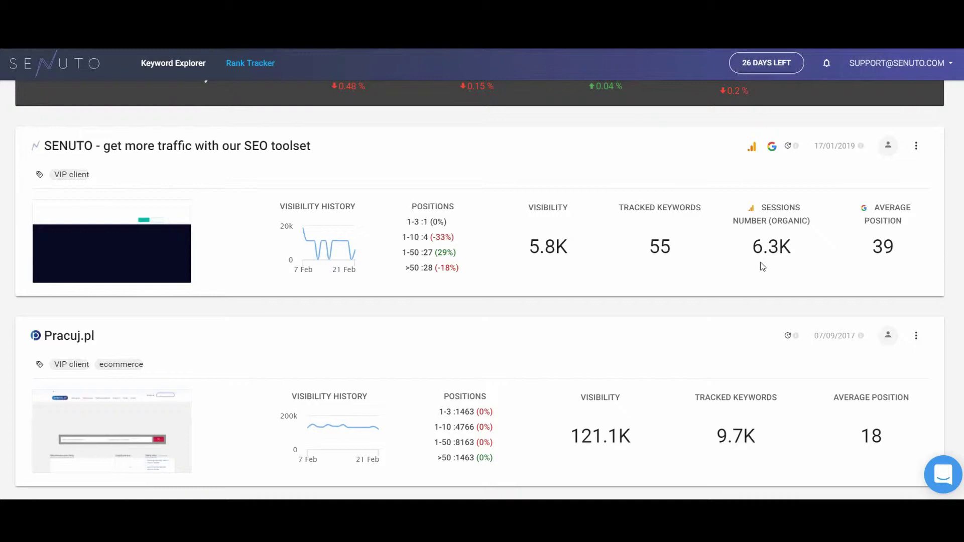
pyautogui.click(68, 342)
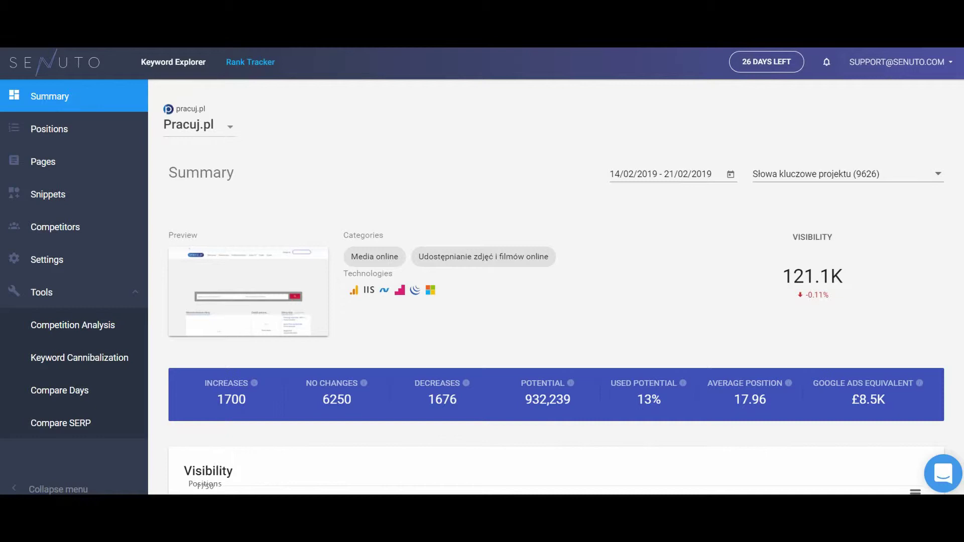
# Step: Plot the History: Positions TOP 10 line on the visibility chart
pyautogui.scroll(-3, 166, 299)
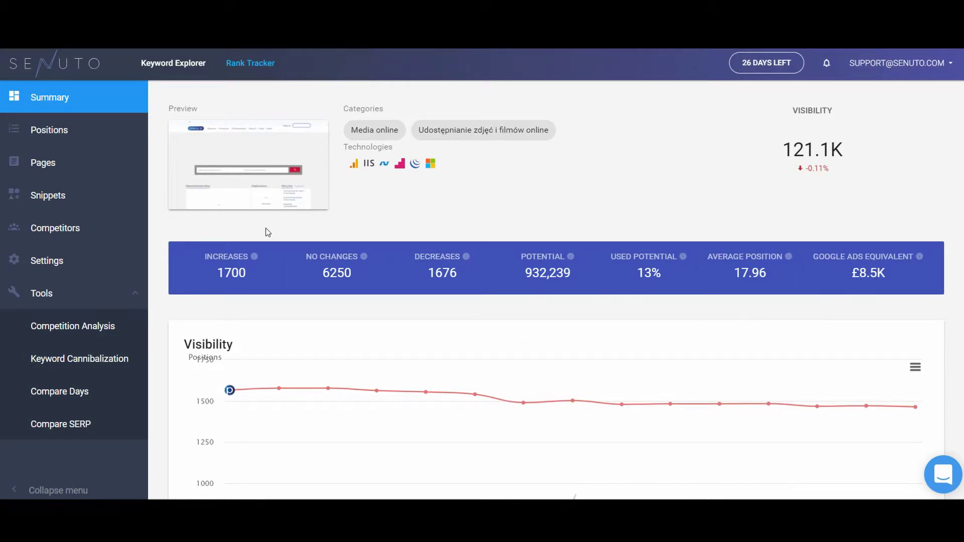
pyautogui.scroll(-5, 190, 321)
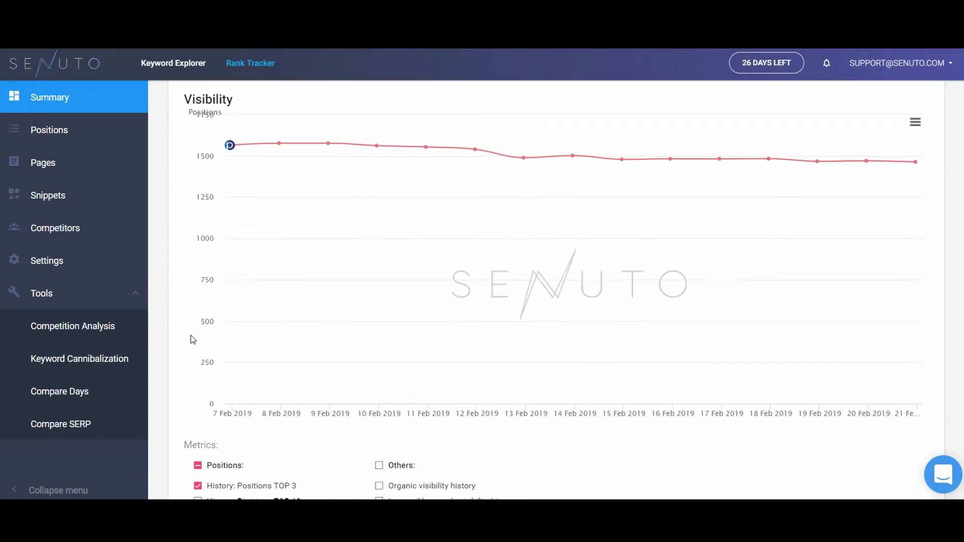
pyautogui.click(198, 491)
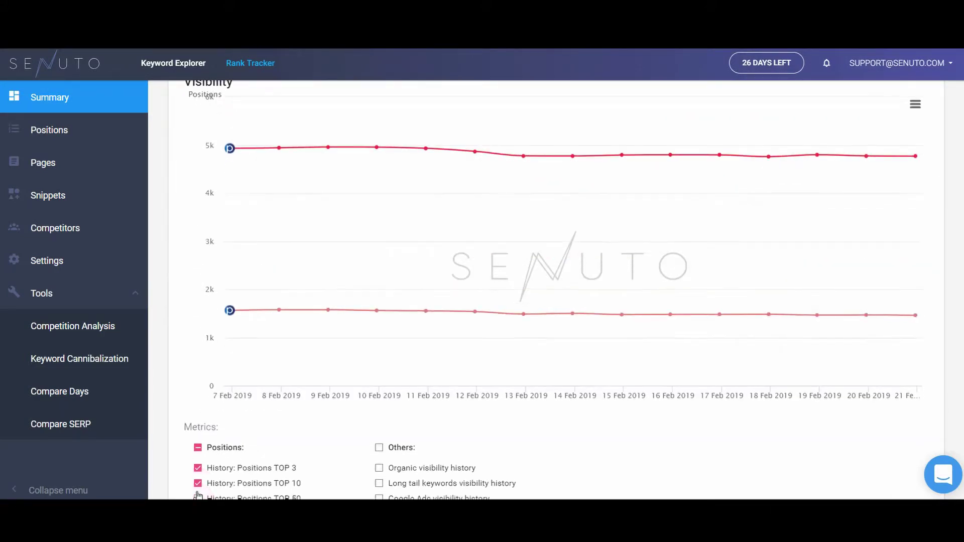
pyautogui.scroll(2, 198, 447)
pyautogui.scroll(-5, 198, 447)
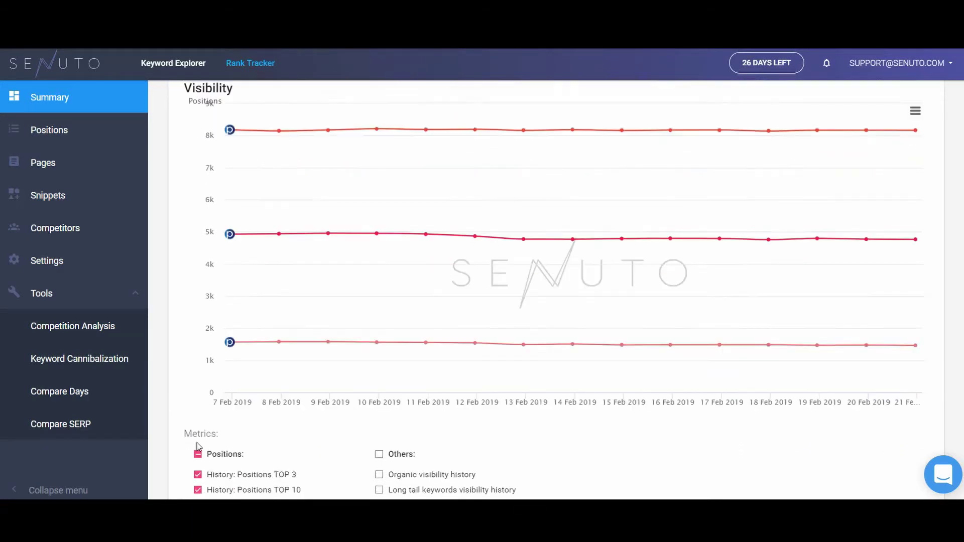
pyautogui.scroll(-4, 198, 447)
pyautogui.scroll(-5, 197, 447)
pyautogui.scroll(-5, 165, 445)
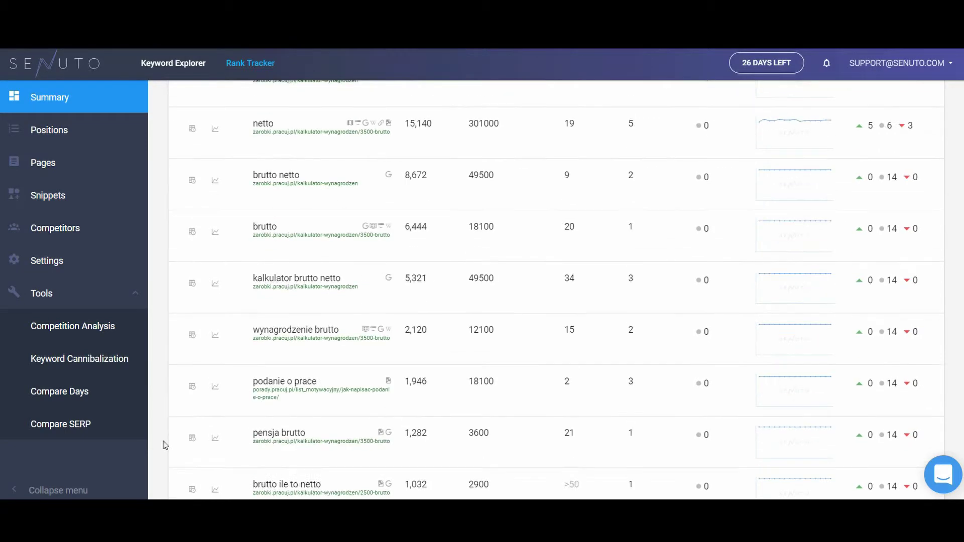
pyautogui.scroll(-4, 165, 446)
pyautogui.scroll(-4, 165, 445)
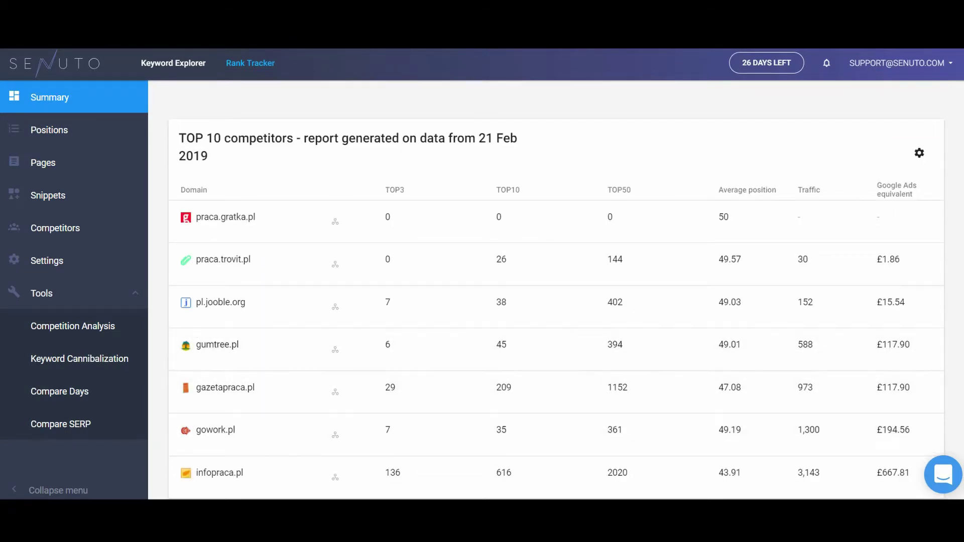
pyautogui.scroll(16, 849, 372)
pyautogui.scroll(15, 208, 485)
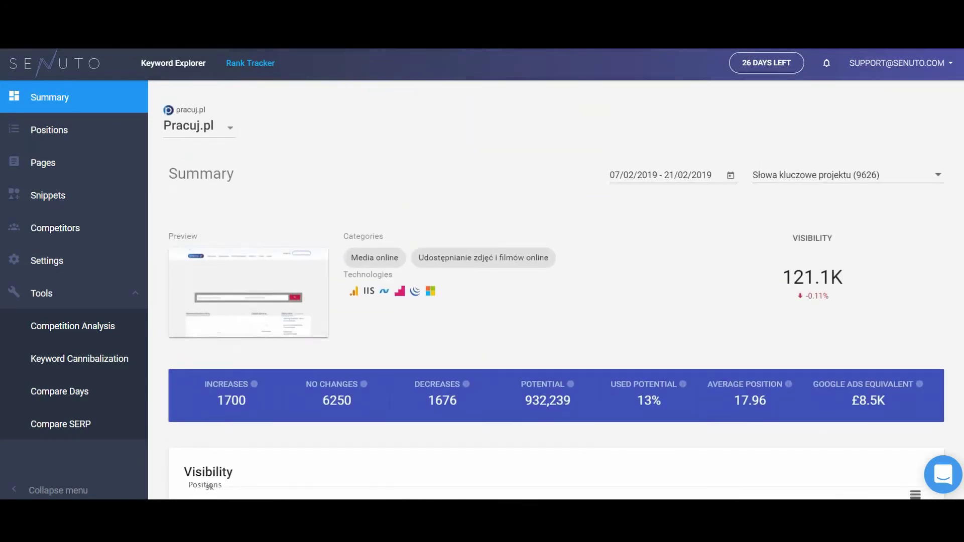
# Step: Start the date range on 14 February 2019 and choose the Słowa kluczowe projektu keyword set
pyautogui.click(730, 175)
pyautogui.click(704, 314)
pyautogui.click(786, 180)
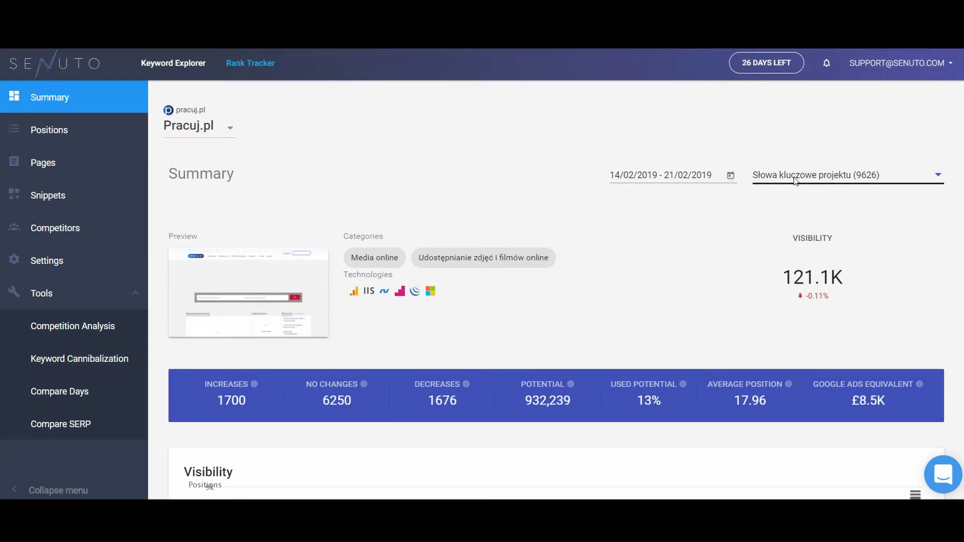
pyautogui.click(795, 180)
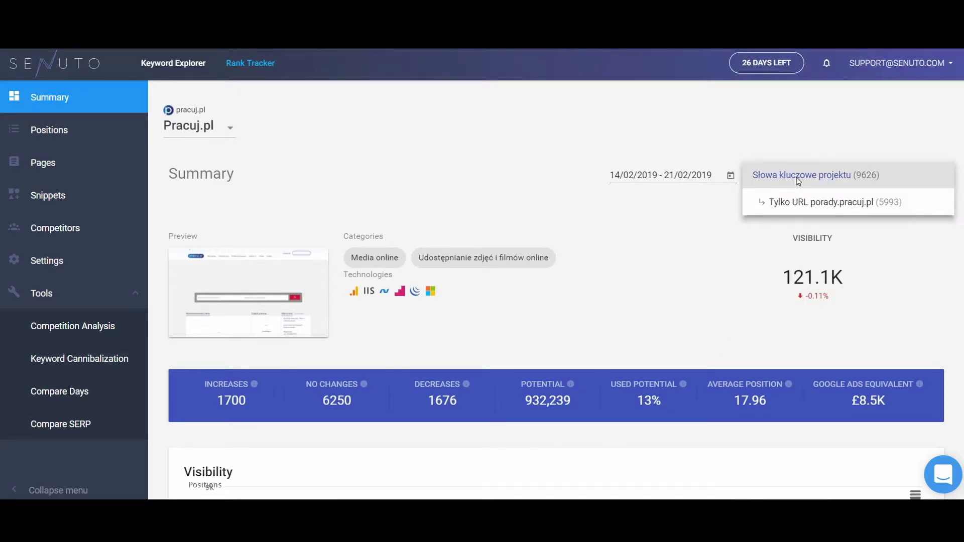
pyautogui.click(878, 180)
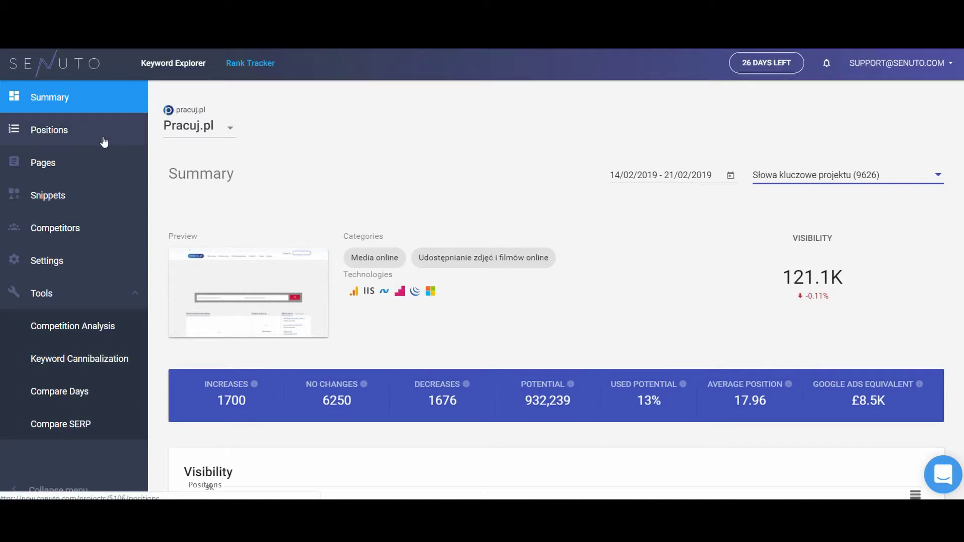
# Step: Open the Positions report and show the netto keyword's daily positions table
pyautogui.click(62, 130)
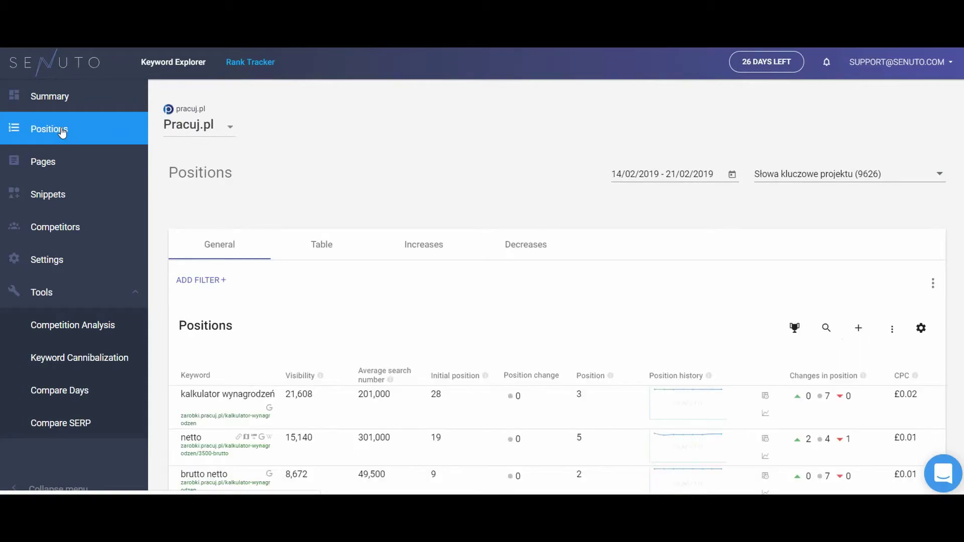
pyautogui.scroll(-1, 162, 234)
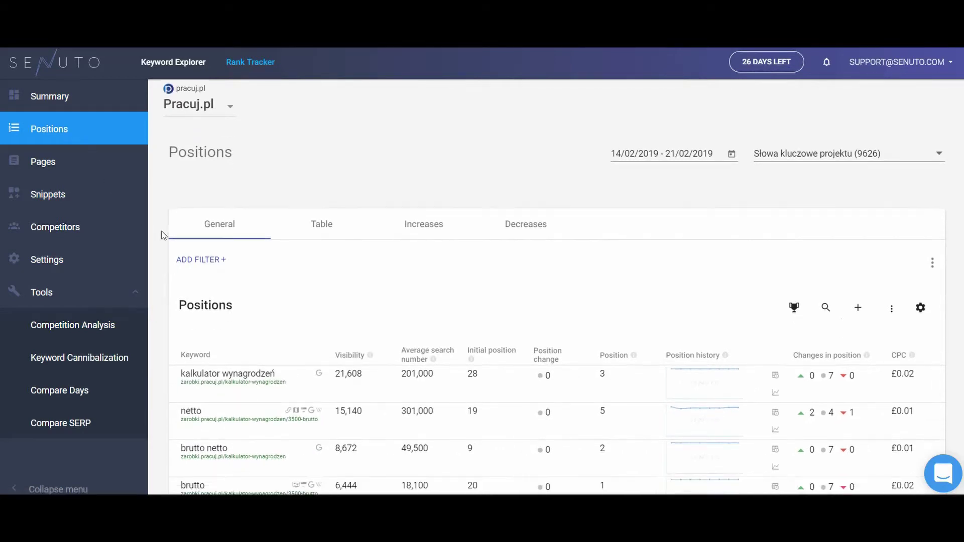
pyautogui.scroll(-2, 161, 234)
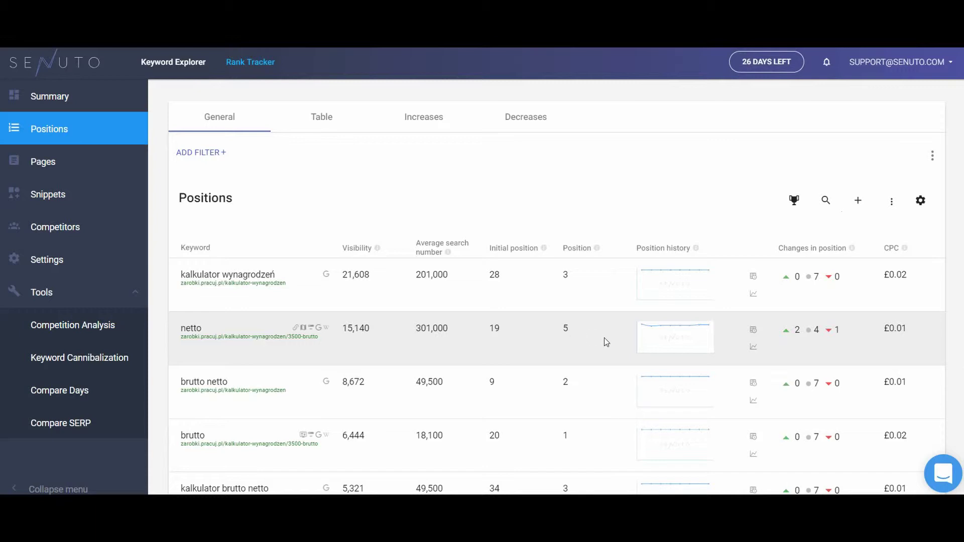
pyautogui.moveTo(679, 328)
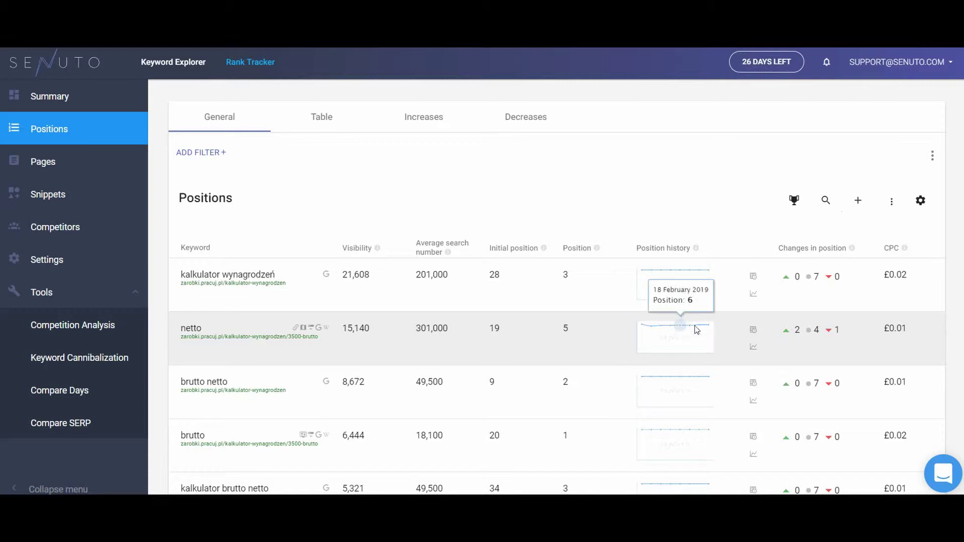
pyautogui.click(753, 330)
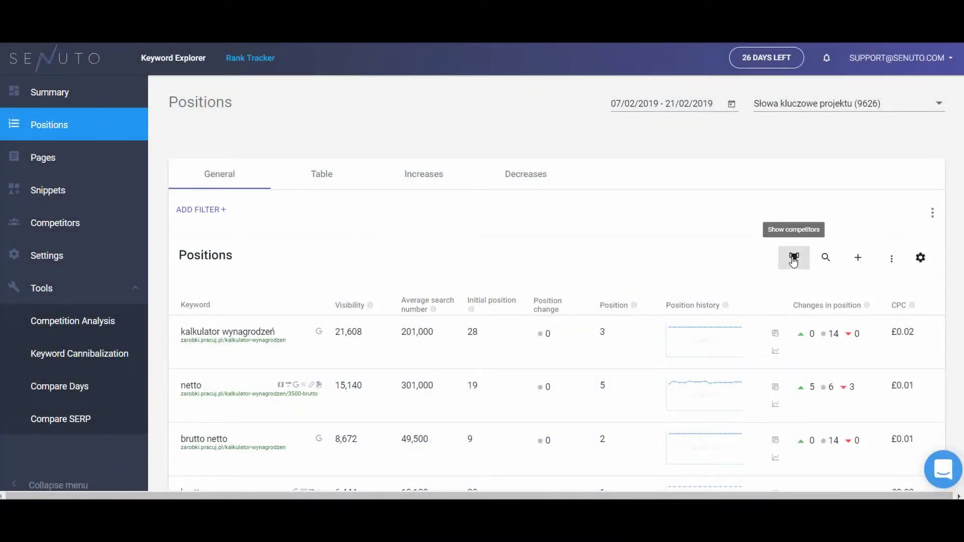
# Step: Try the competitor comparison, keyword search, add-keyword and export options on the Positions table
pyautogui.click(792, 261)
pyautogui.click(792, 261)
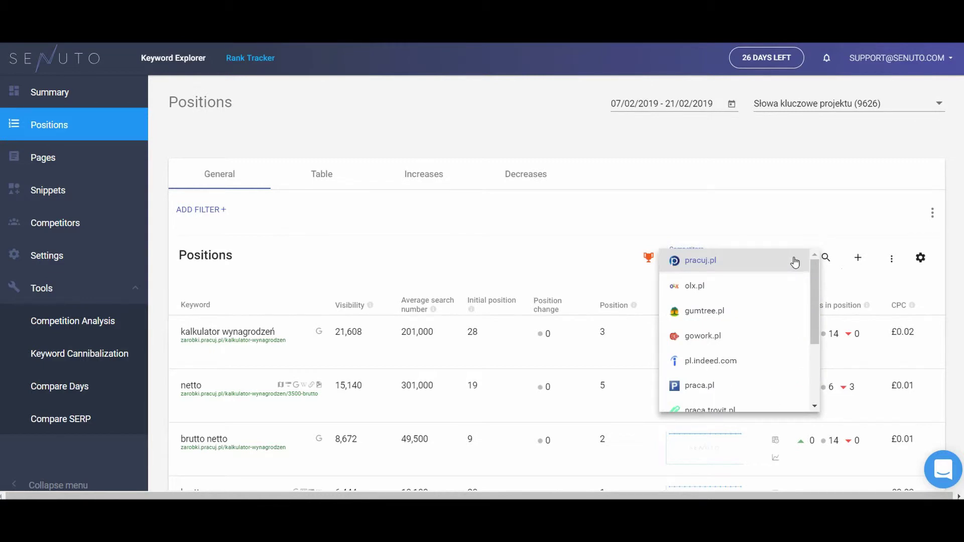
pyautogui.click(794, 261)
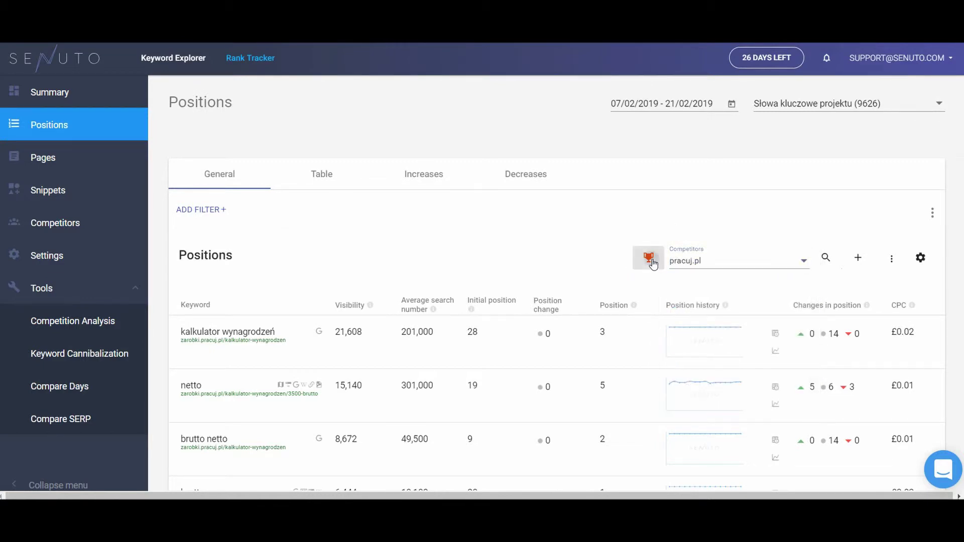
pyautogui.click(648, 258)
pyautogui.click(825, 258)
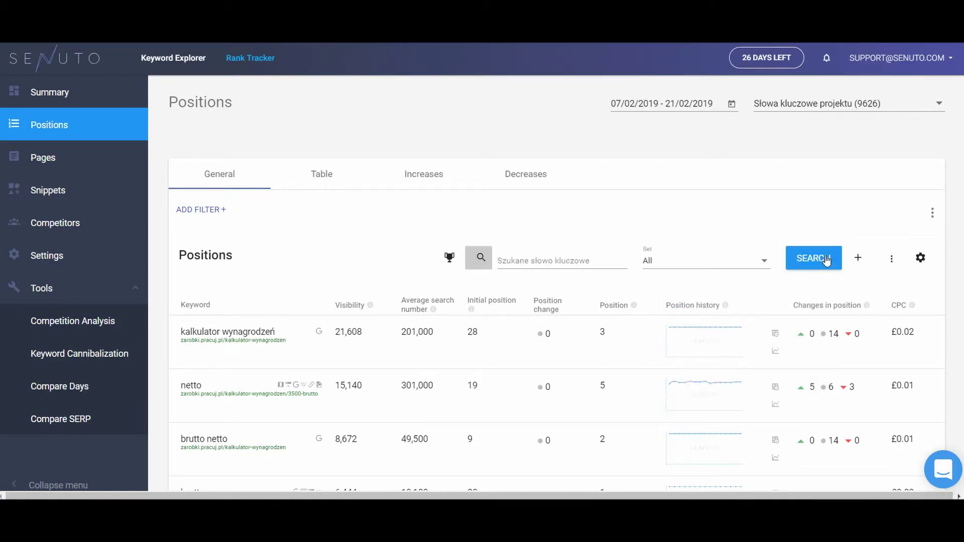
pyautogui.click(480, 257)
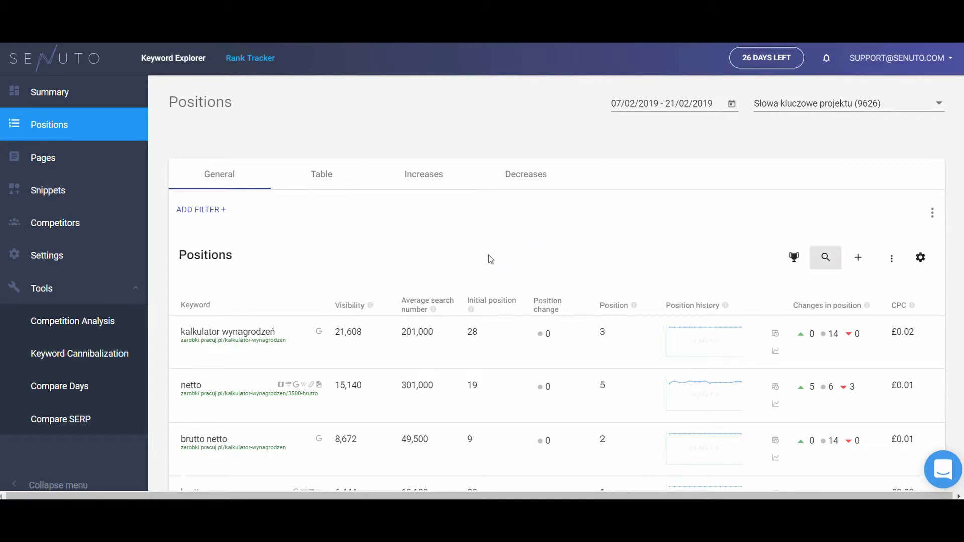
pyautogui.click(857, 258)
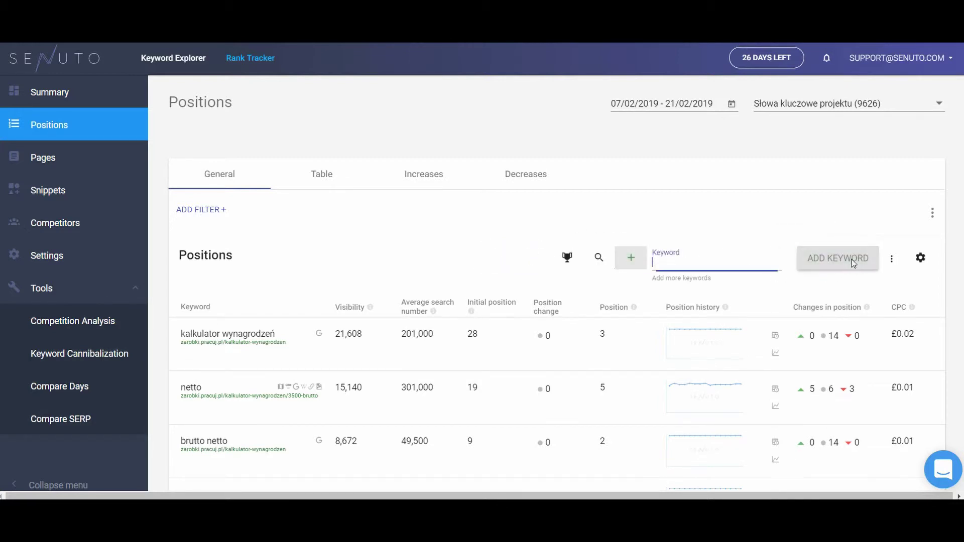
pyautogui.click(631, 258)
pyautogui.click(891, 258)
pyautogui.click(894, 241)
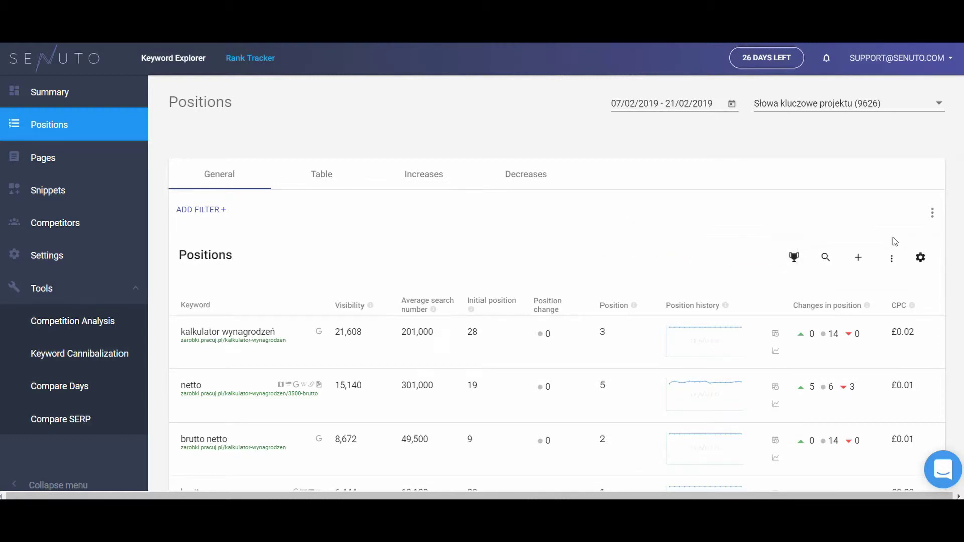
# Step: Delete the Average search number and Initial position columns in the column settings
pyautogui.click(922, 259)
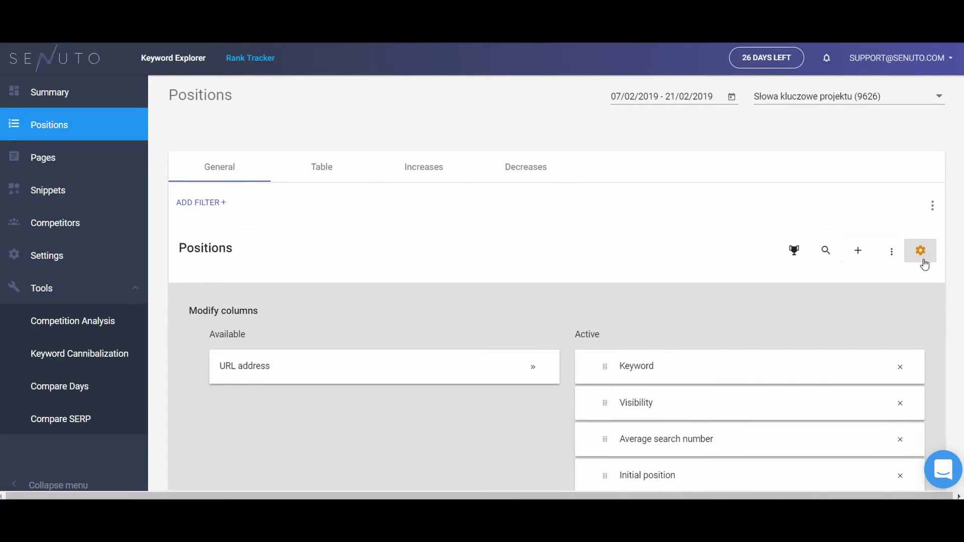
pyautogui.scroll(-4, 923, 260)
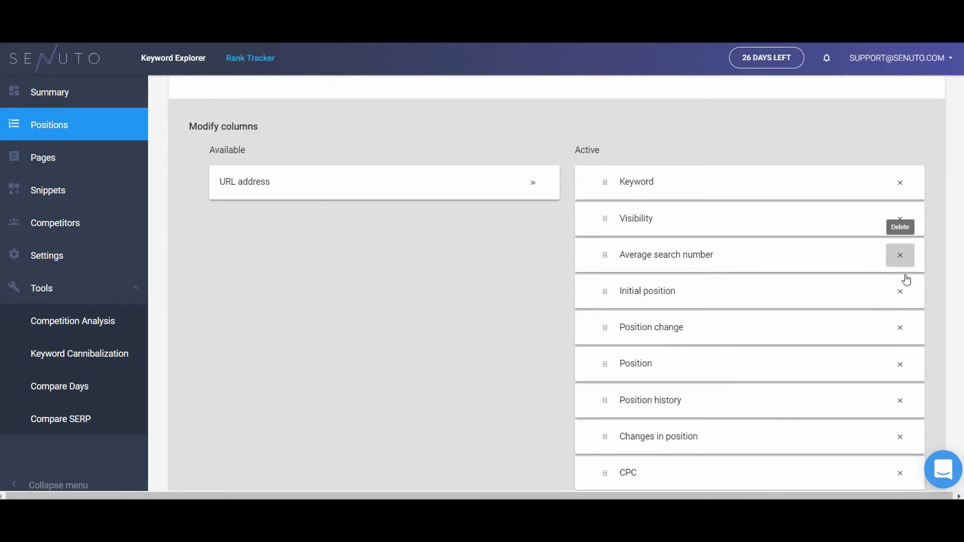
pyautogui.click(900, 255)
pyautogui.click(900, 255)
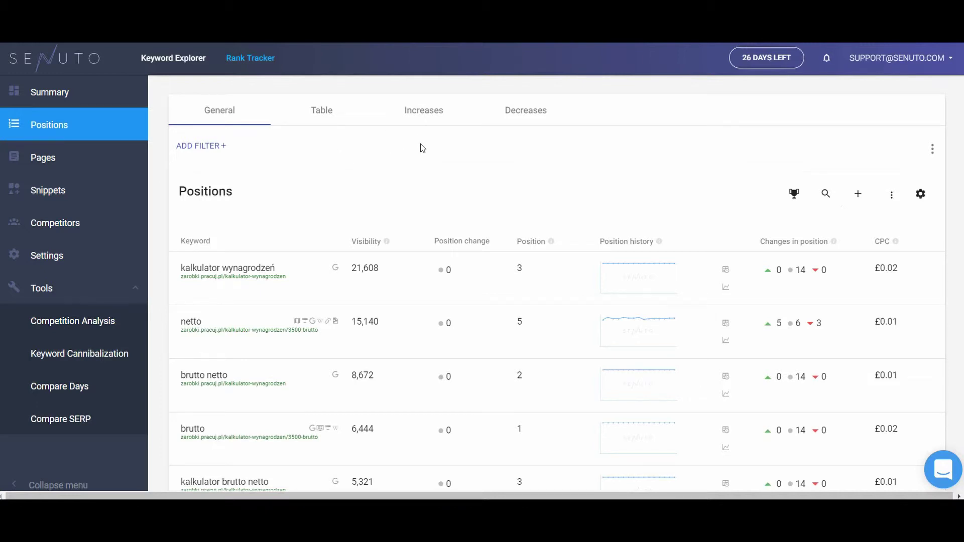
# Step: Review Pracuj.pl's rising and falling keywords in Increases and Decreases, then switch to the Pages report
pyautogui.click(420, 117)
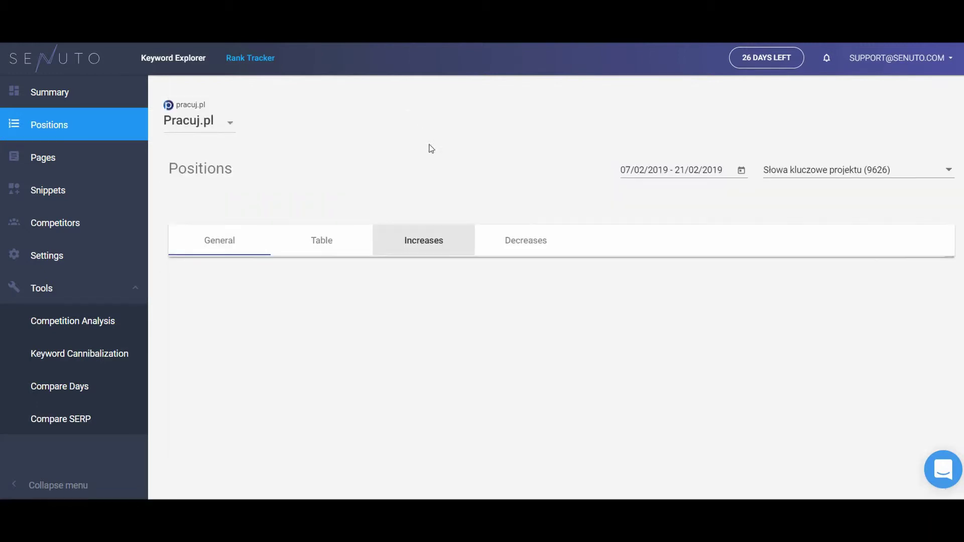
pyautogui.scroll(-3, 502, 136)
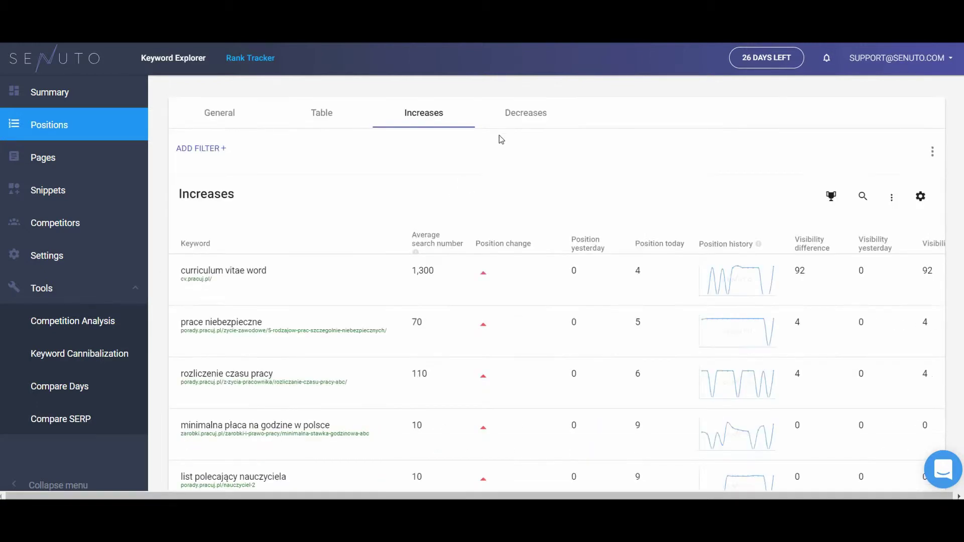
pyautogui.click(517, 125)
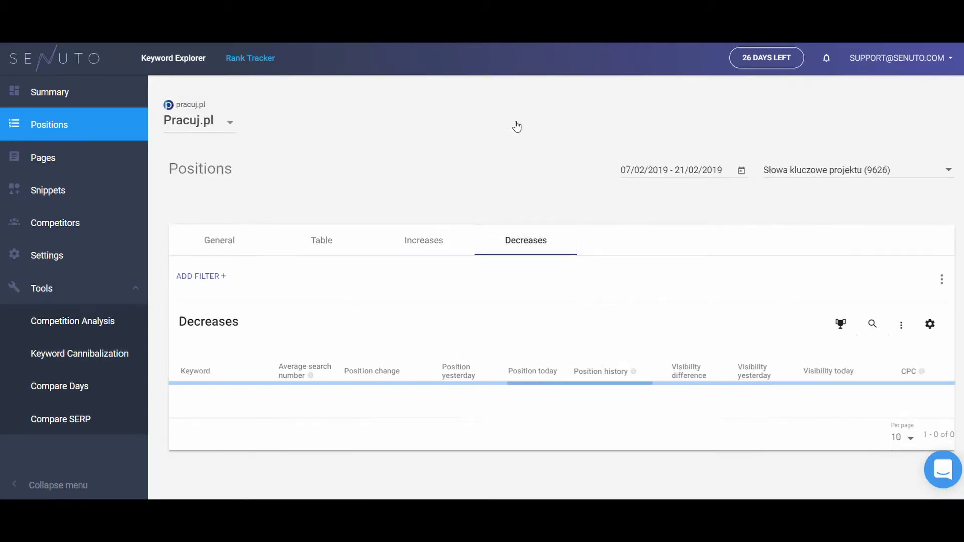
pyautogui.scroll(-3, 516, 126)
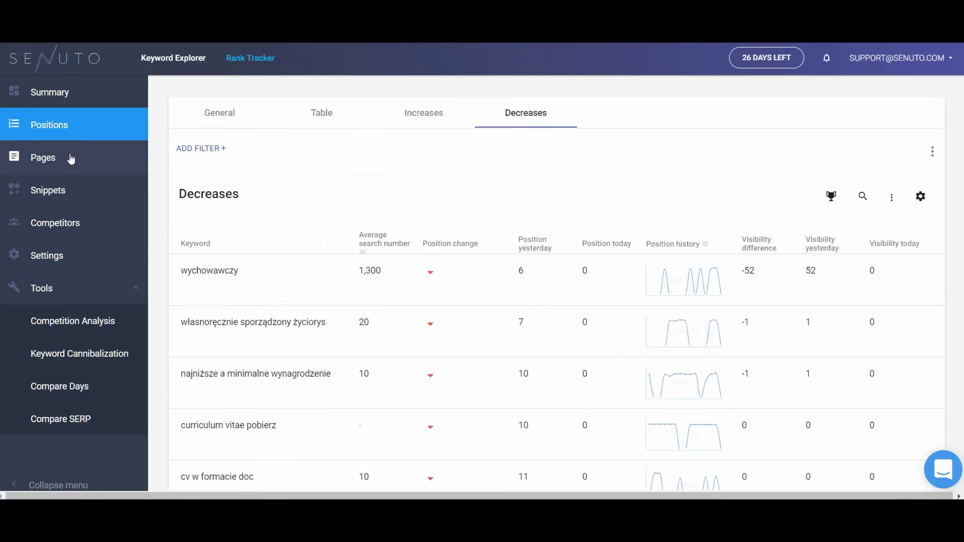
pyautogui.click(70, 158)
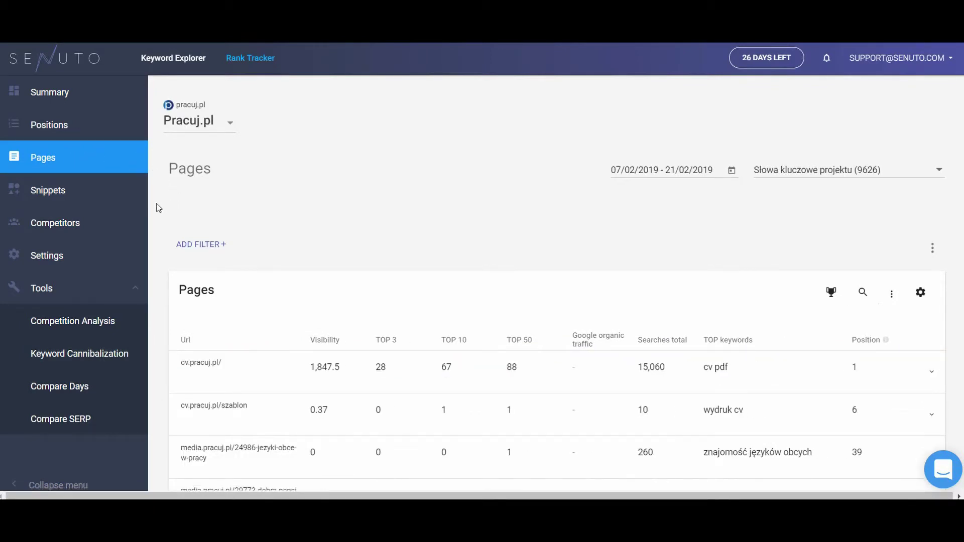
# Step: Scroll through the Pracuj.pl Pages table of URLs, visibility and TOP 3 keywords
pyautogui.scroll(-1, 158, 208)
pyautogui.scroll(-1, 159, 209)
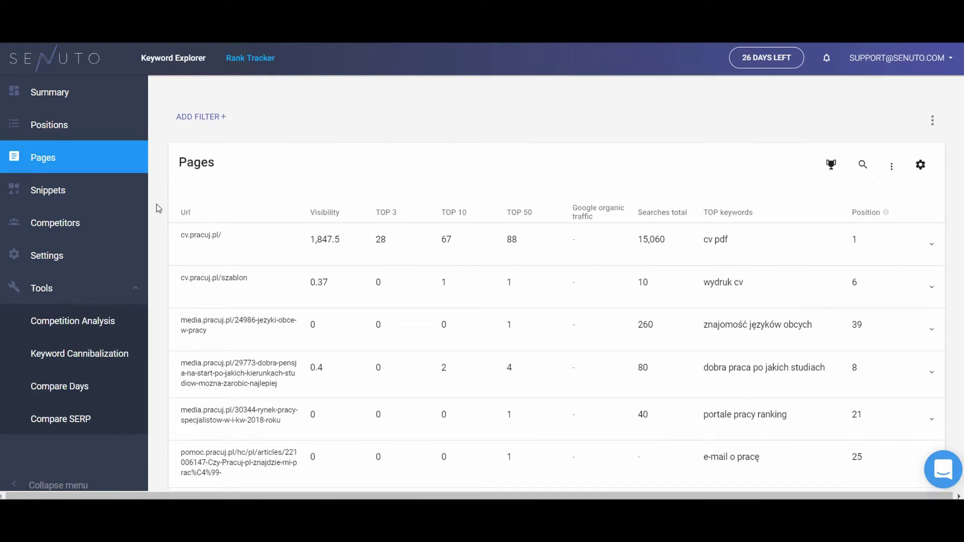
# Step: Open the Snippets report and scroll through its 4.2K snippet details and snippet history
pyautogui.click(95, 196)
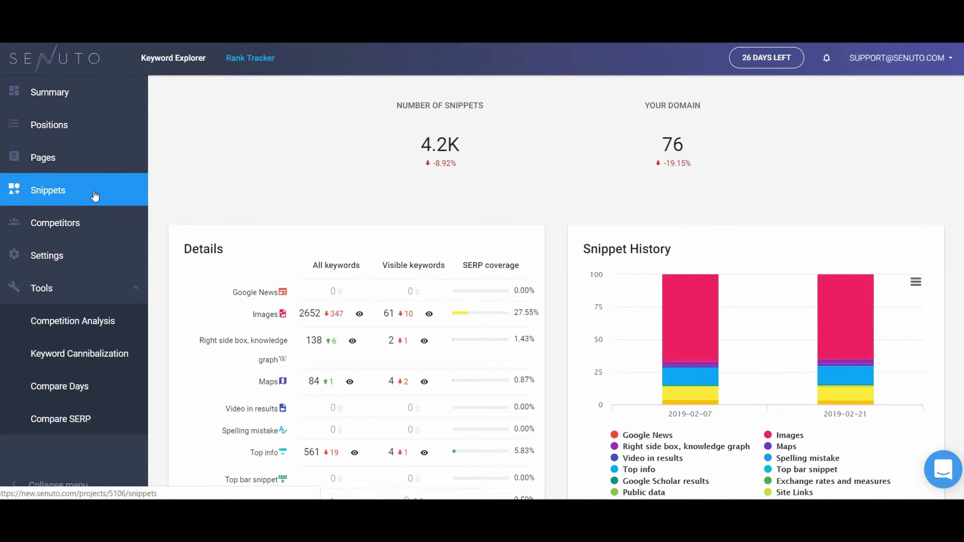
pyautogui.scroll(-1, 163, 214)
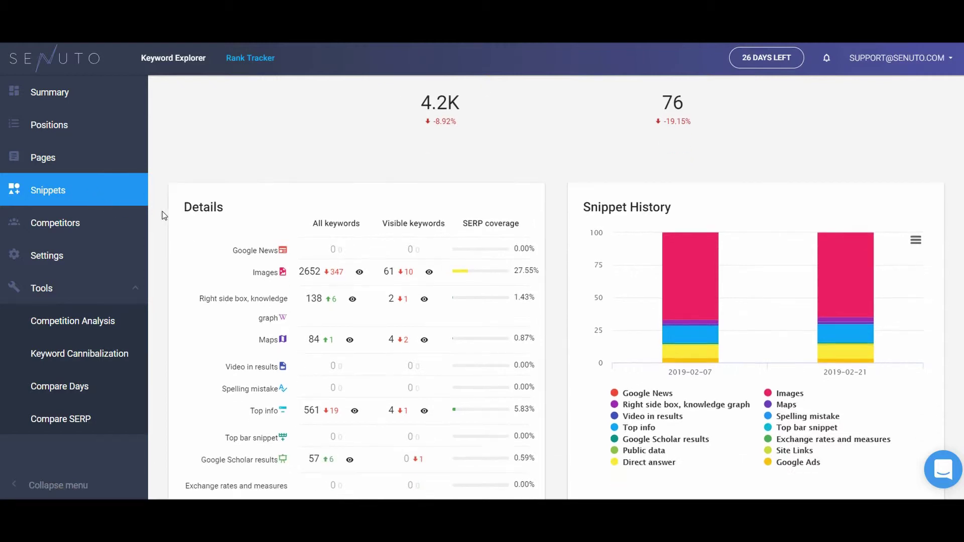
pyautogui.scroll(-2, 160, 216)
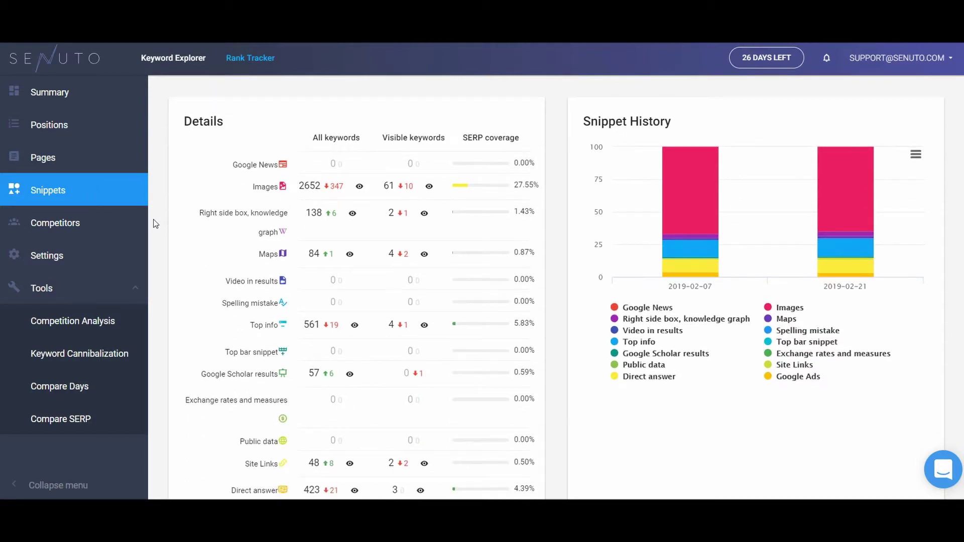
# Step: Open the Competitors report and scroll through the visibility chart, competitors table and competition matrix
pyautogui.click(93, 227)
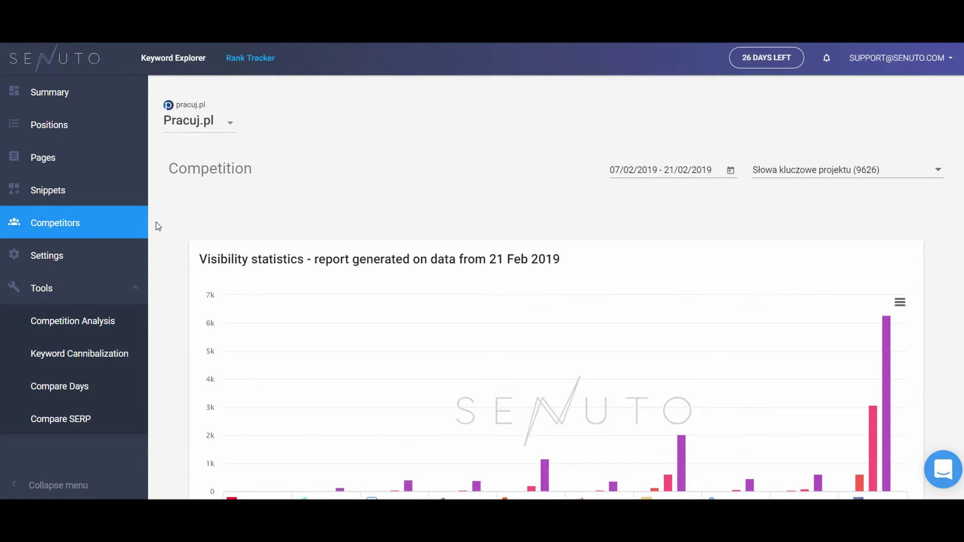
pyautogui.scroll(-3, 157, 225)
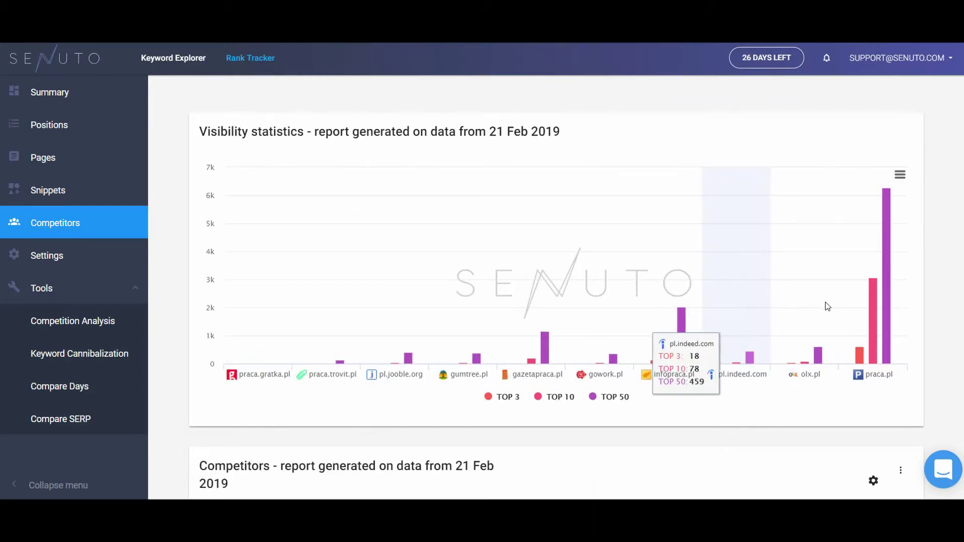
pyautogui.moveTo(860, 302)
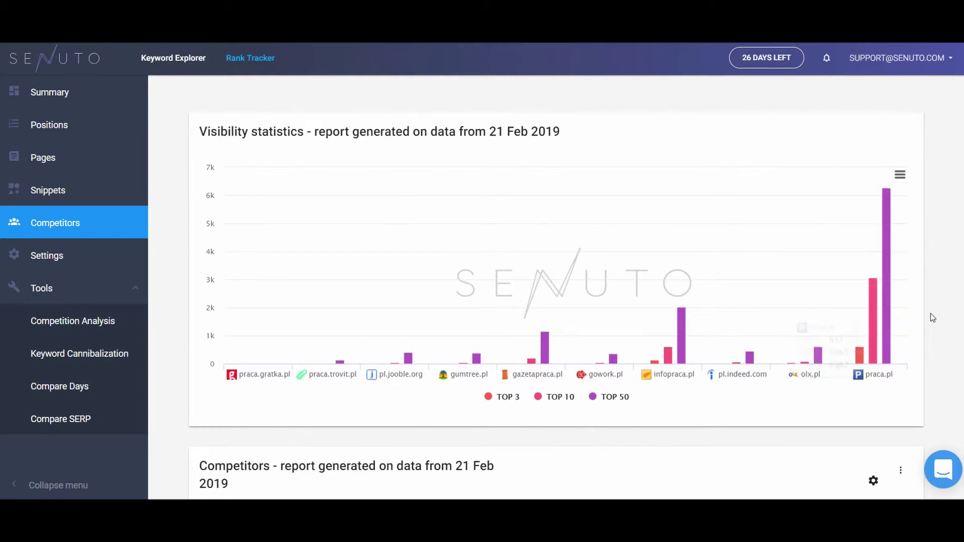
pyautogui.scroll(-4, 929, 313)
pyautogui.scroll(-4, 930, 313)
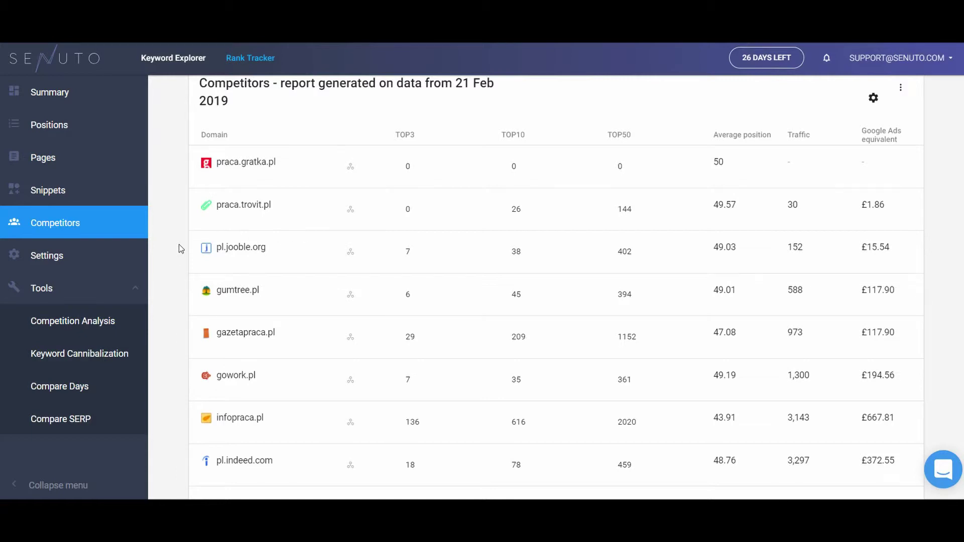
pyautogui.scroll(-6, 178, 244)
pyautogui.scroll(-5, 176, 244)
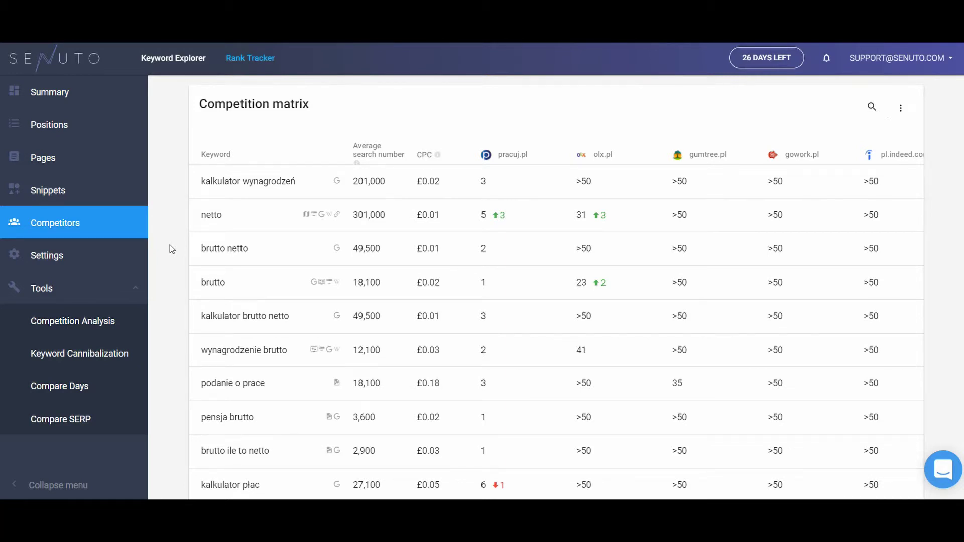
# Step: Start a Competition Analysis on the Pracuj.pl project showing keywords common to both sites
pyautogui.click(106, 288)
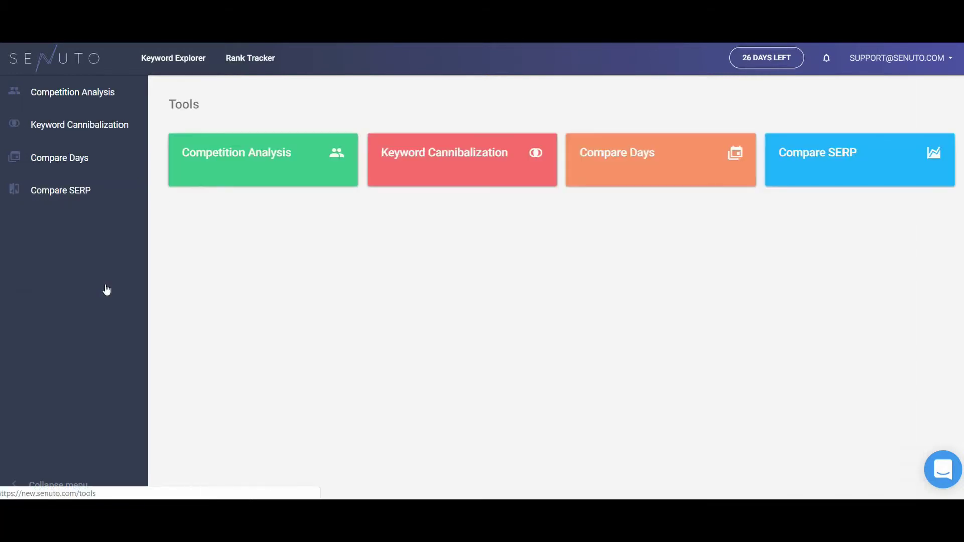
pyautogui.click(271, 176)
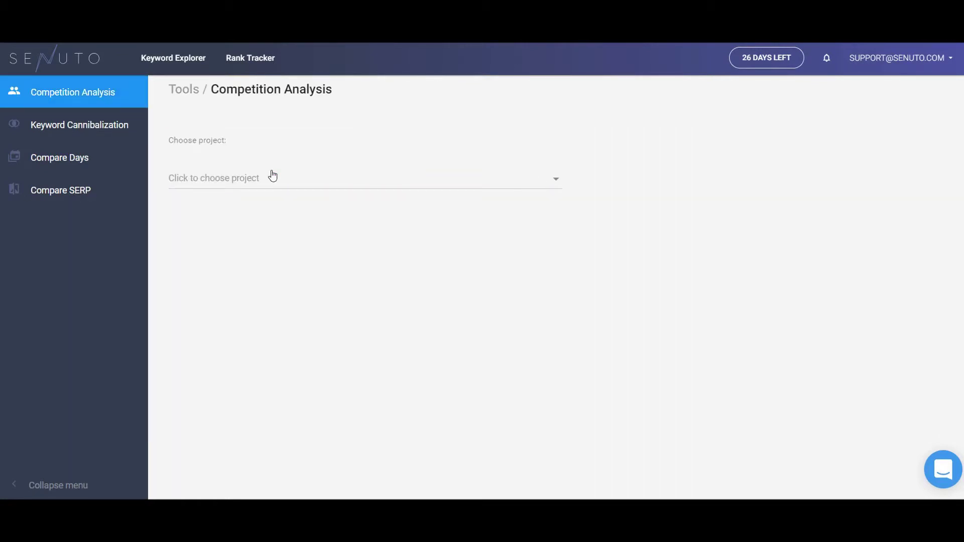
pyautogui.click(272, 177)
pyautogui.click(248, 258)
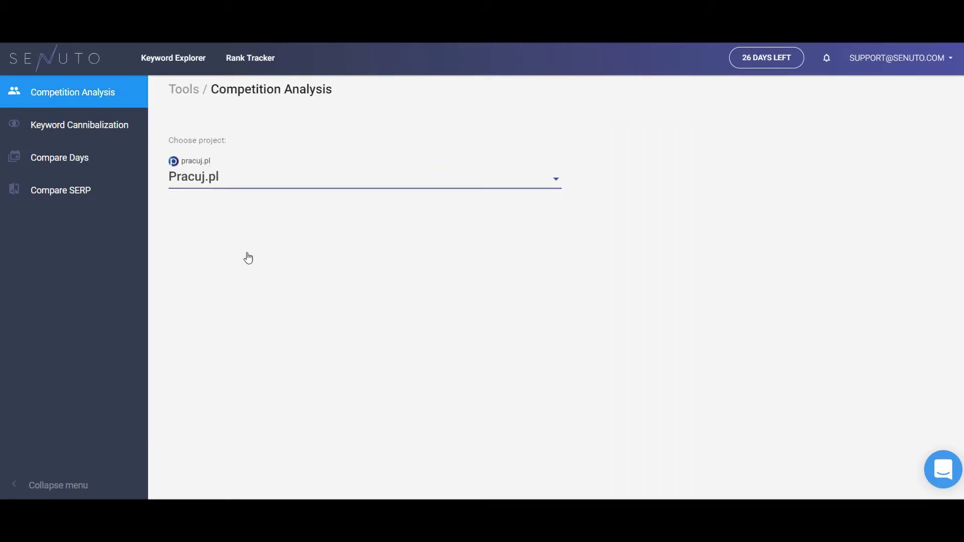
pyautogui.click(240, 229)
# Step: Compare against olx.pl and scroll through the common keywords with both domains' positions
pyautogui.click(619, 339)
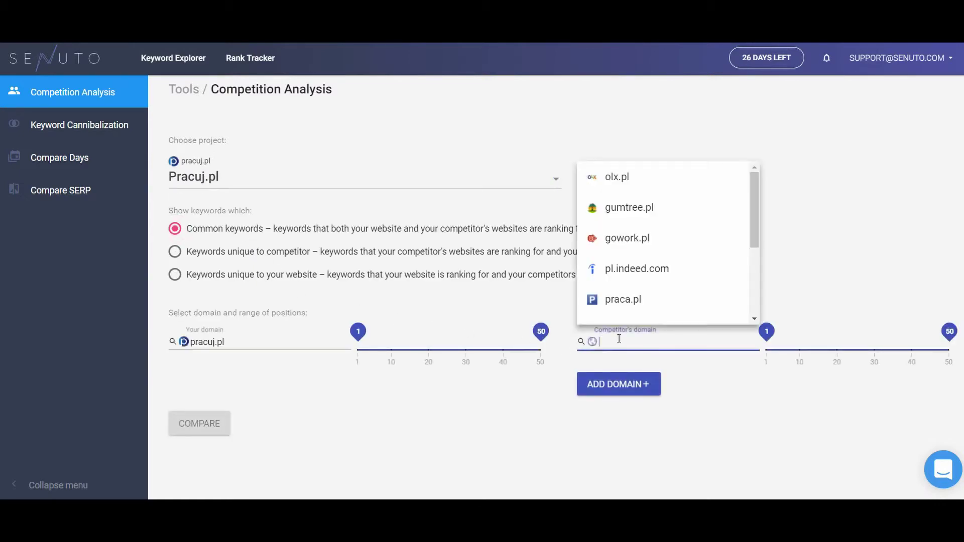
pyautogui.click(653, 189)
pyautogui.click(201, 423)
pyautogui.scroll(-2, 334, 384)
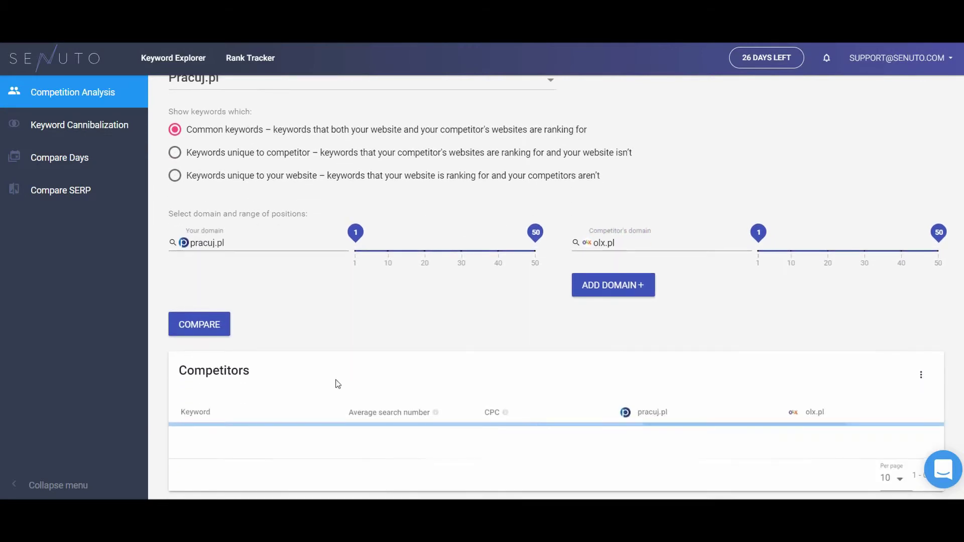
pyautogui.scroll(-5, 337, 384)
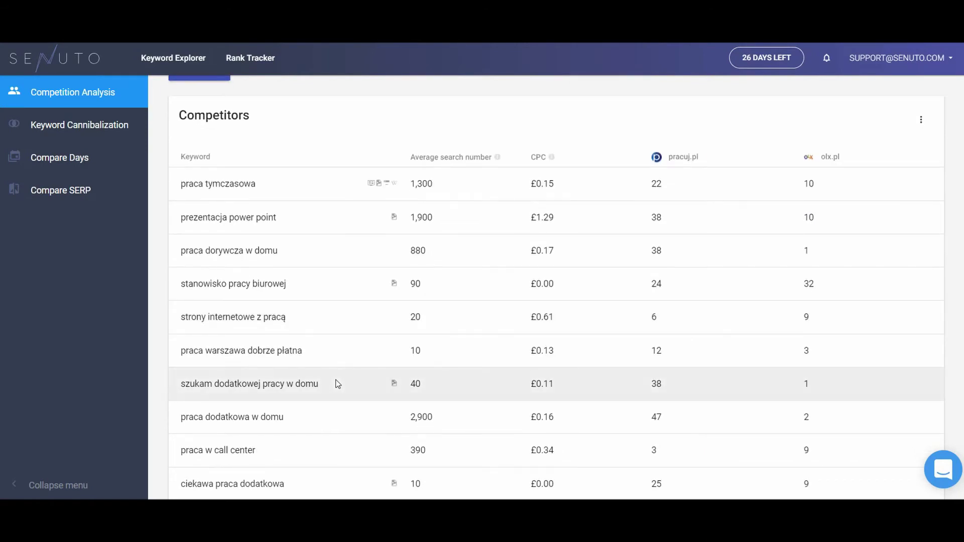
# Step: Run a keyword cannibalization check for the Pracuj.pl project
pyautogui.click(110, 134)
pyautogui.click(238, 141)
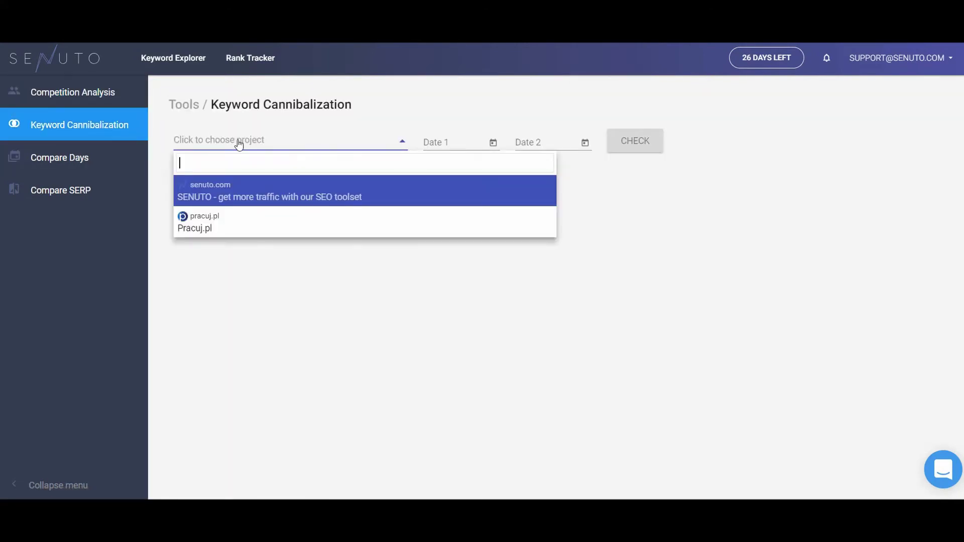
pyautogui.click(243, 219)
pyautogui.click(643, 141)
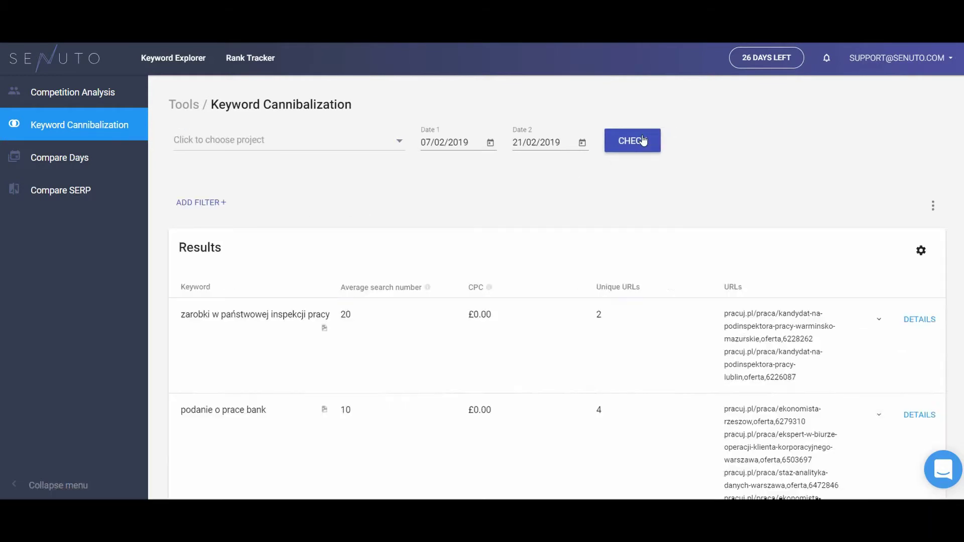
# Step: Compare Pracuj.pl keyword positions for 2019-02-07 versus 2019-02-21 in Compare Days
pyautogui.click(82, 158)
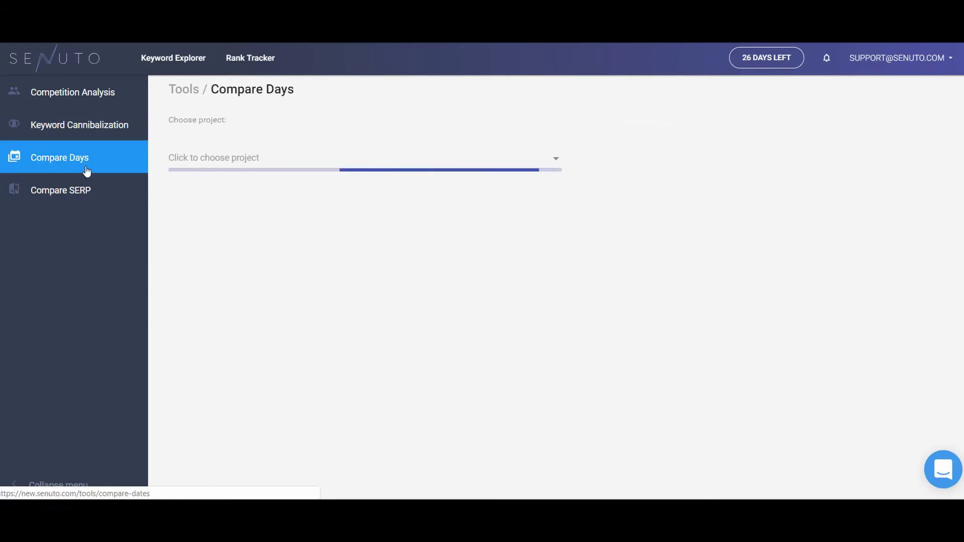
pyautogui.click(207, 157)
pyautogui.click(221, 236)
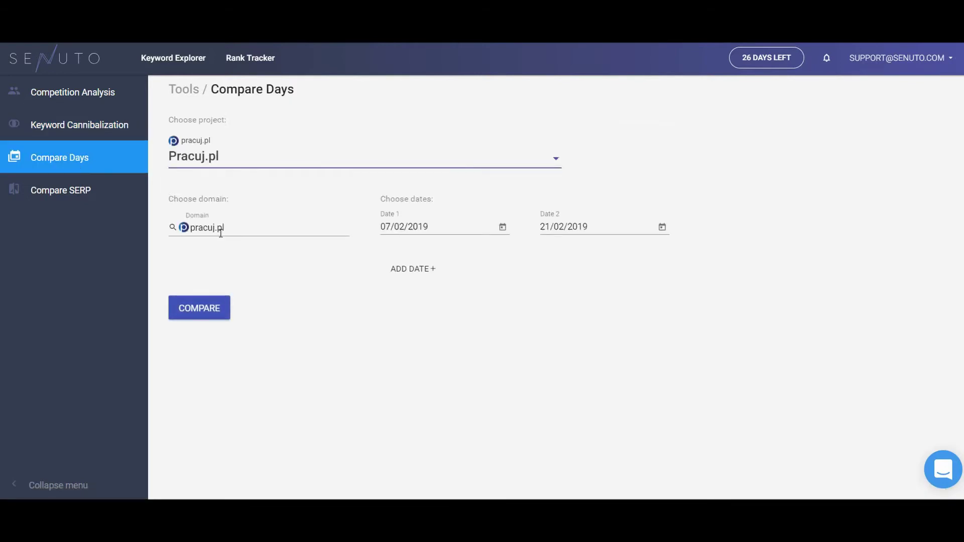
pyautogui.click(186, 315)
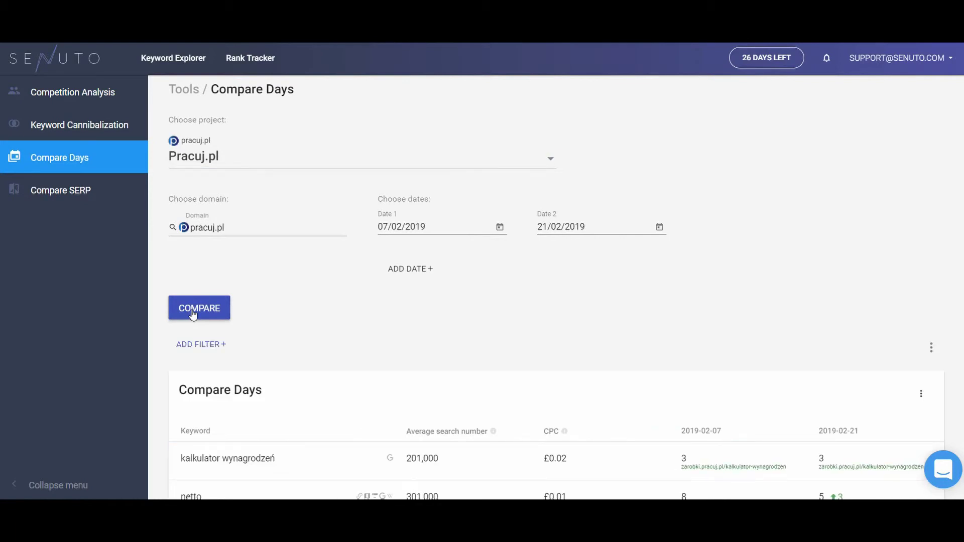
pyautogui.scroll(-5, 192, 313)
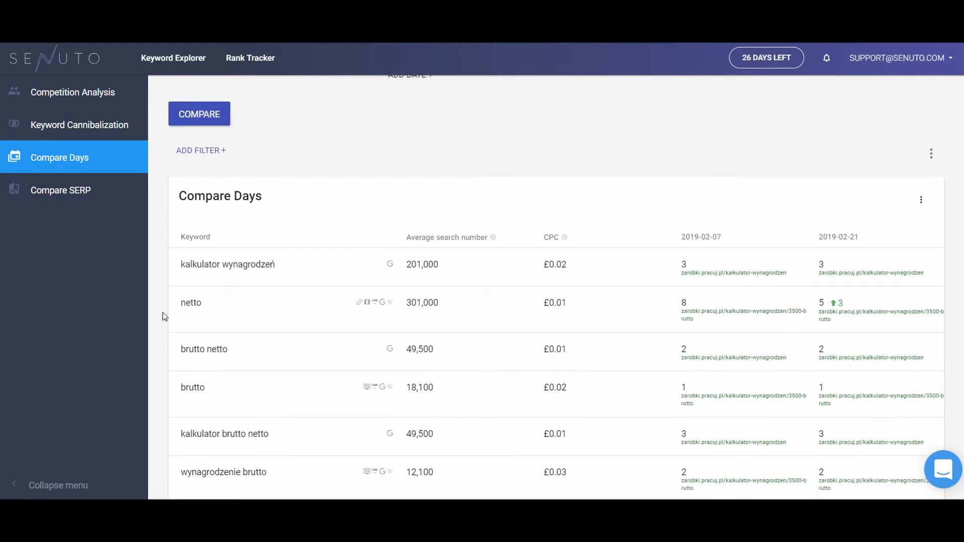
# Step: In Compare SERP, compare Pracuj.pl results for 'praca fizyczna delegacja' and scroll through them
pyautogui.click(72, 190)
pyautogui.click(241, 158)
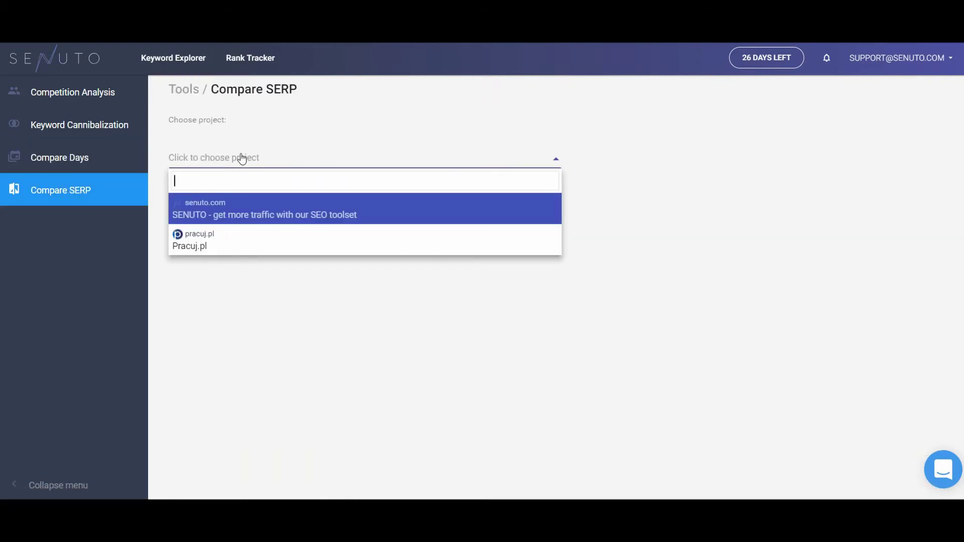
pyautogui.click(269, 236)
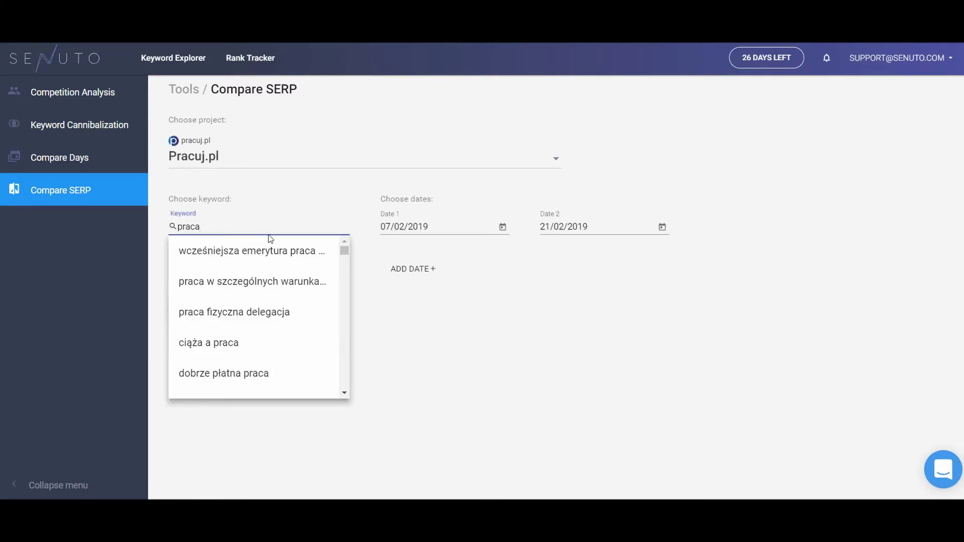
pyautogui.click(264, 307)
pyautogui.click(215, 308)
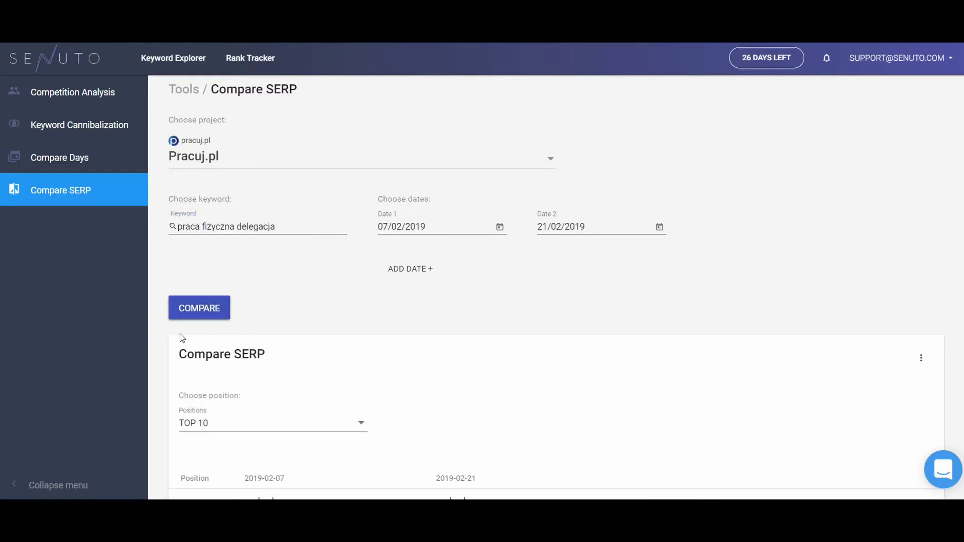
pyautogui.scroll(-8, 165, 353)
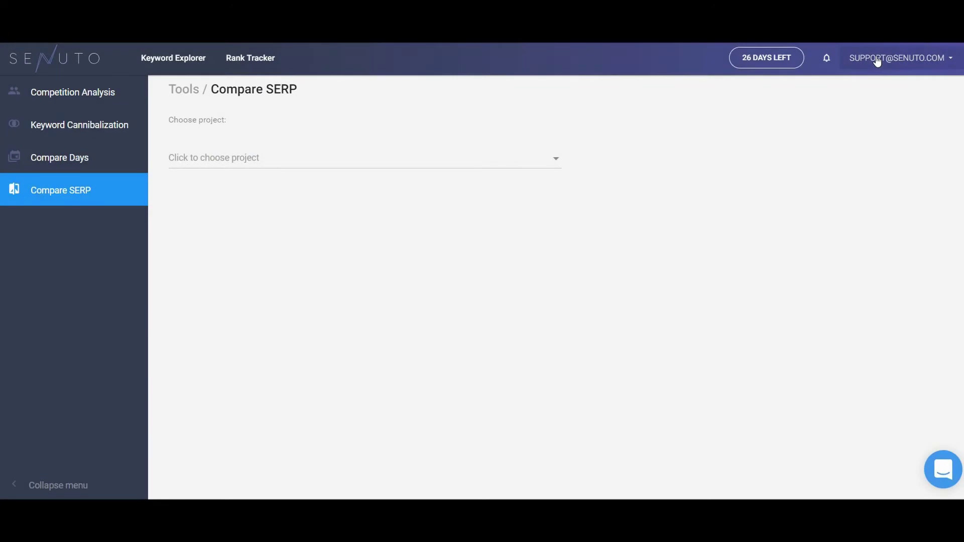
# Step: Open the account Settings from the account menu and switch to the Tags tab
pyautogui.click(877, 60)
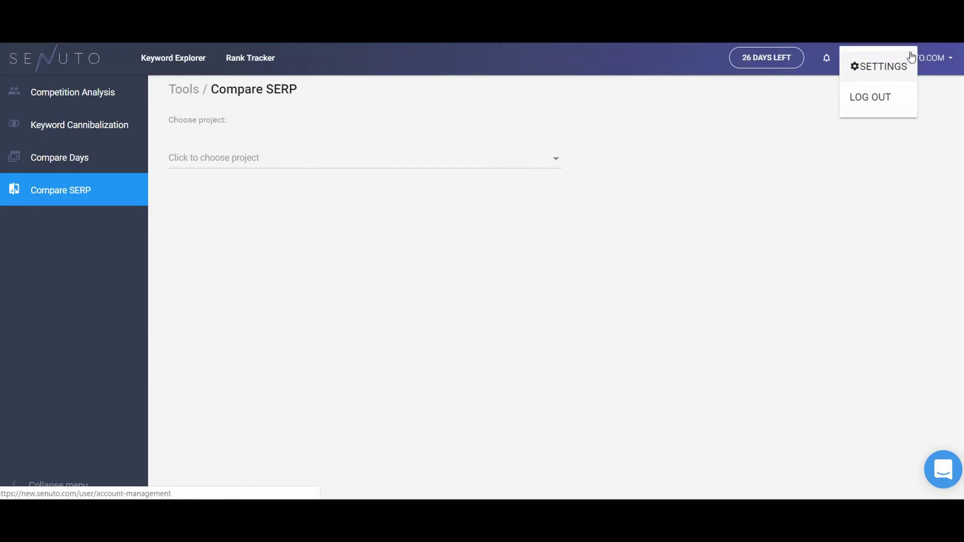
pyautogui.click(900, 71)
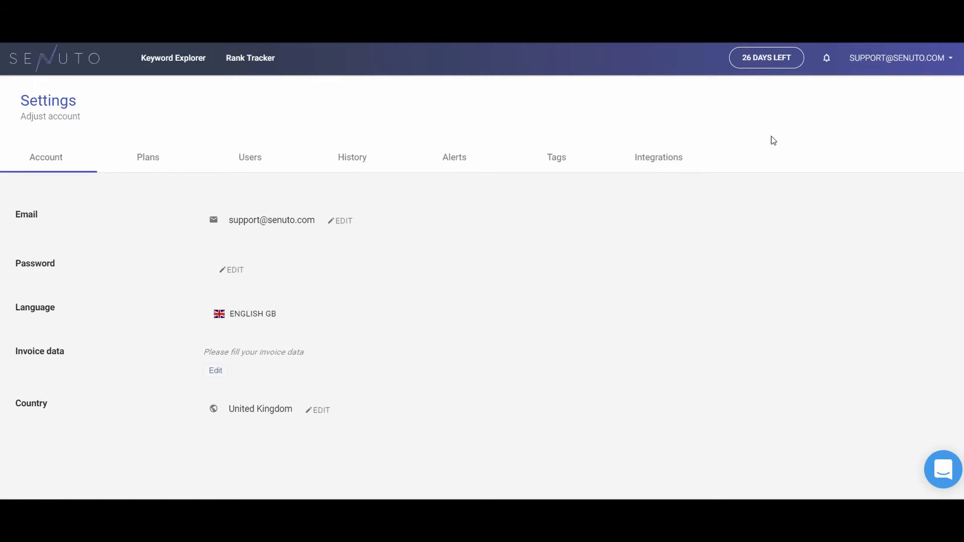
pyautogui.click(556, 158)
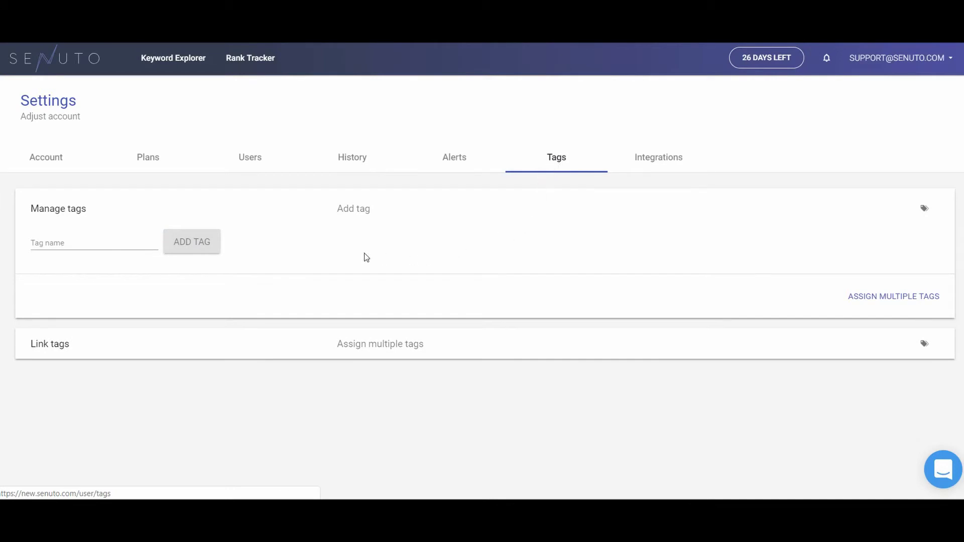
# Step: Add an 'e-commerce' tag, then tick ecommerce for Pracuj.pl under Link tags and confirm
pyautogui.click(119, 241)
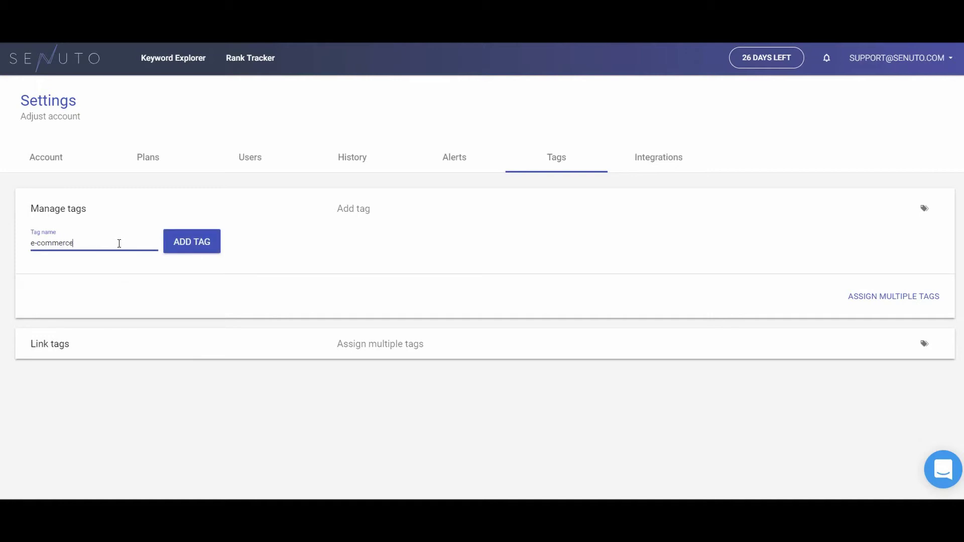
pyautogui.click(176, 246)
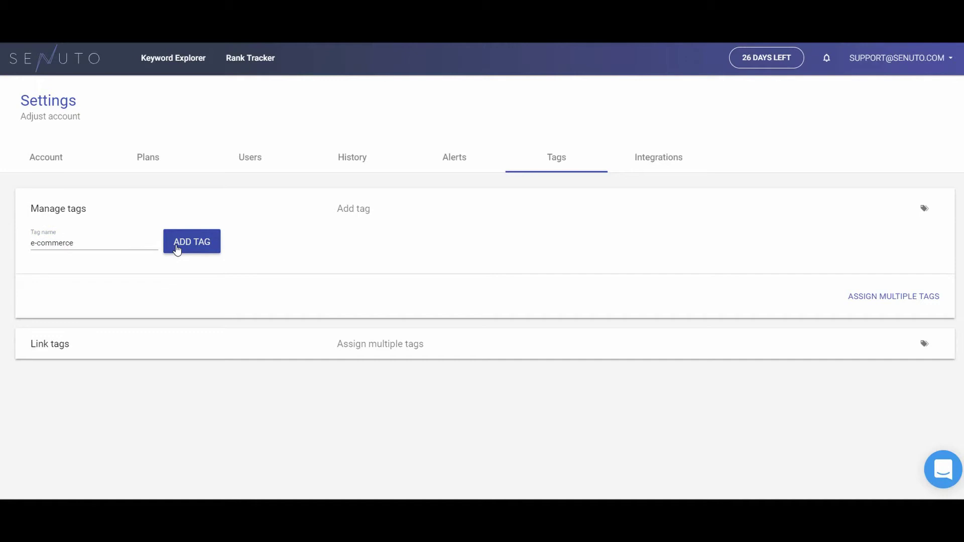
pyautogui.click(277, 355)
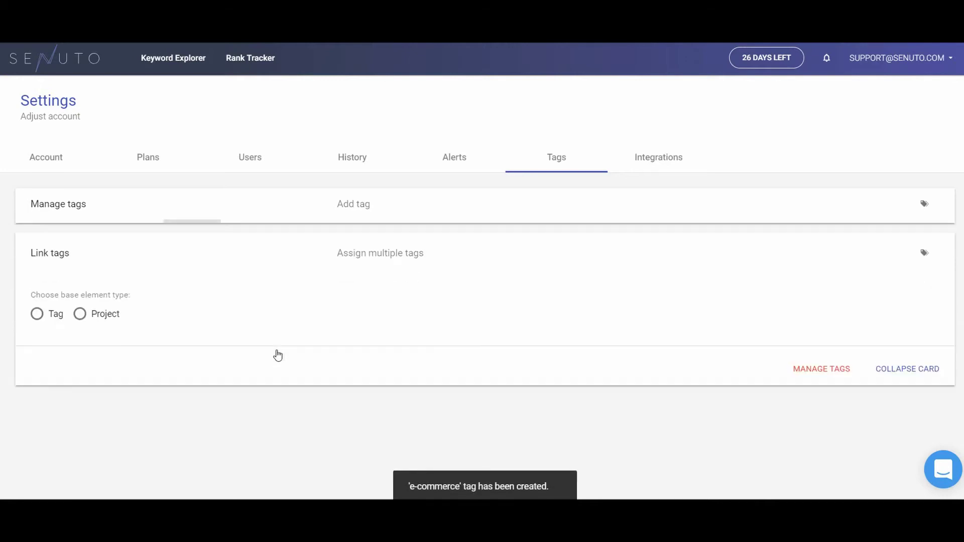
pyautogui.click(107, 312)
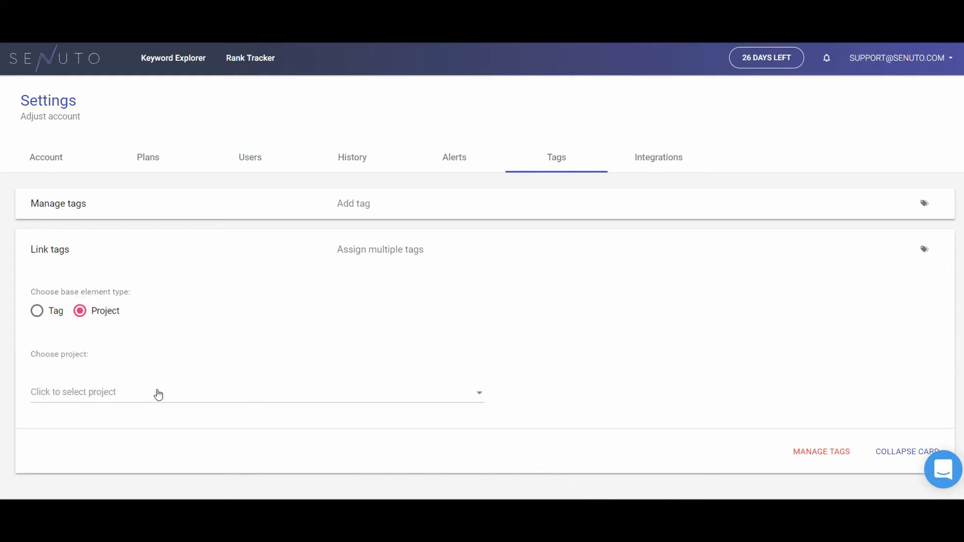
pyautogui.click(158, 398)
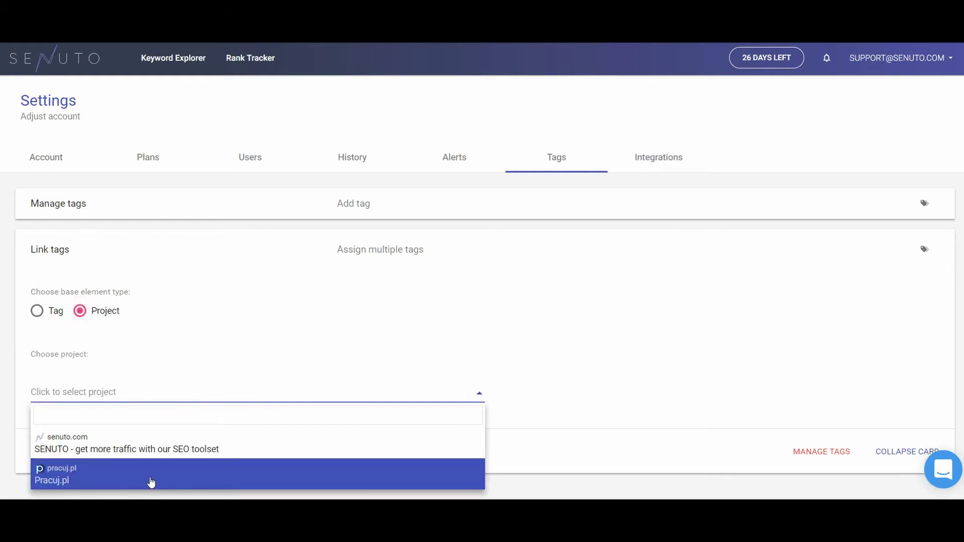
pyautogui.click(151, 482)
pyautogui.scroll(-3, 301, 432)
pyautogui.click(513, 334)
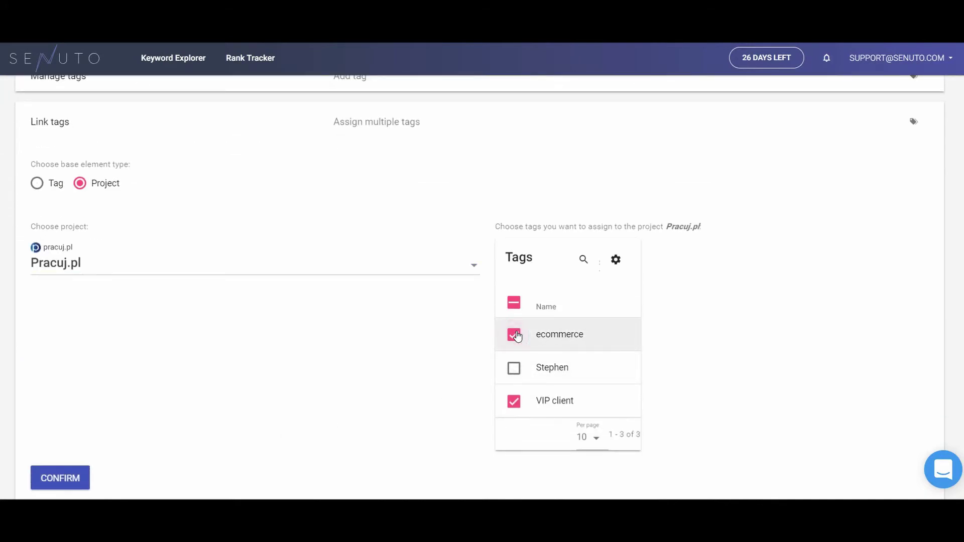
pyautogui.scroll(-2, 241, 407)
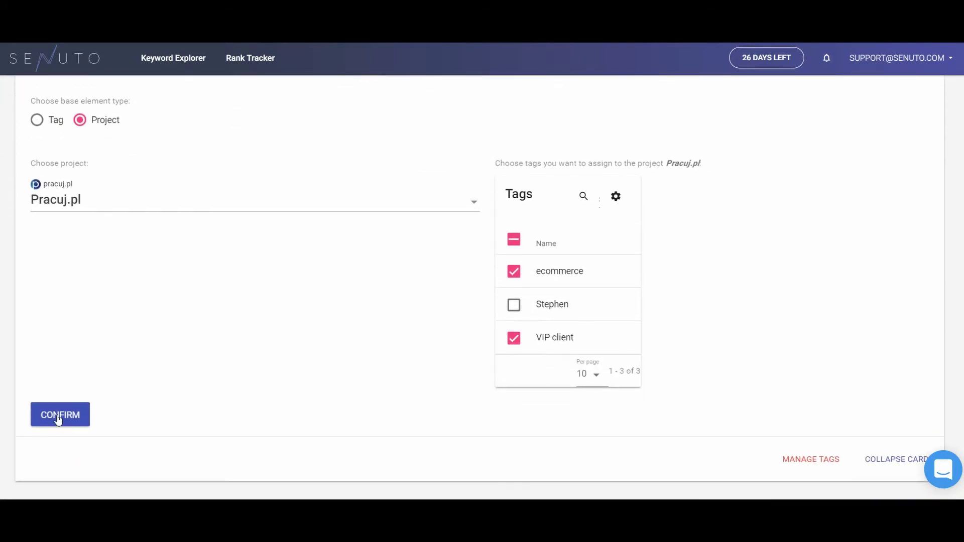
pyautogui.click(58, 418)
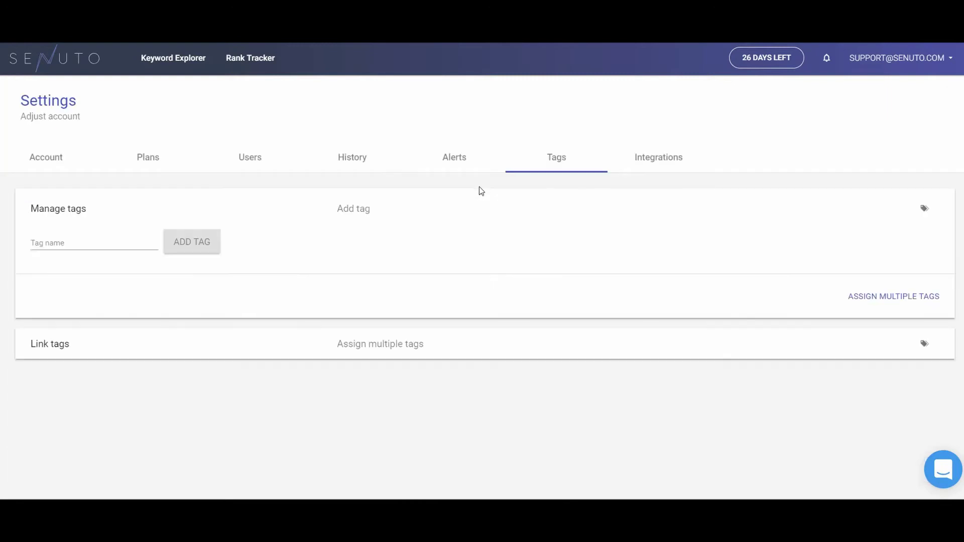
# Step: Open the Alerts tab, view the Automatic options, and return to the empty Manual alerts list
pyautogui.click(470, 159)
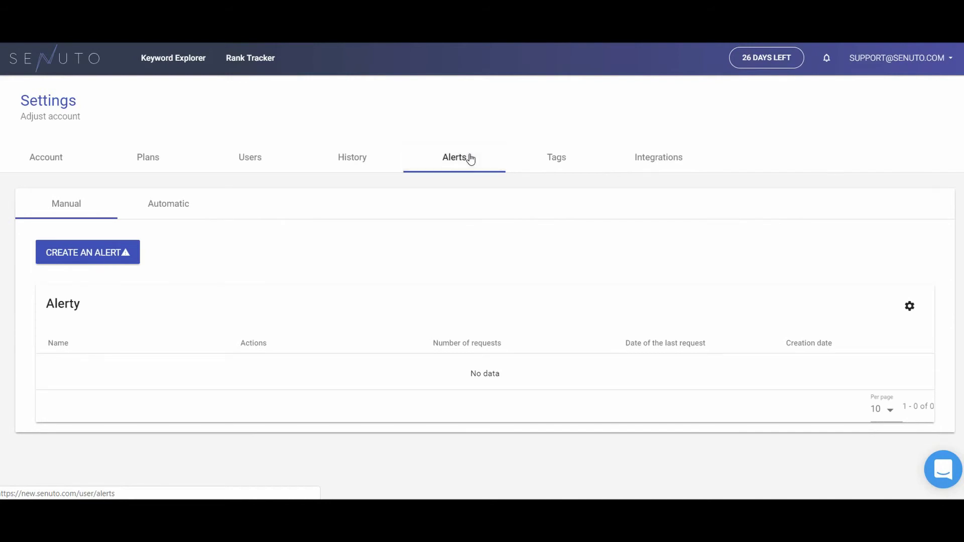
pyautogui.click(193, 210)
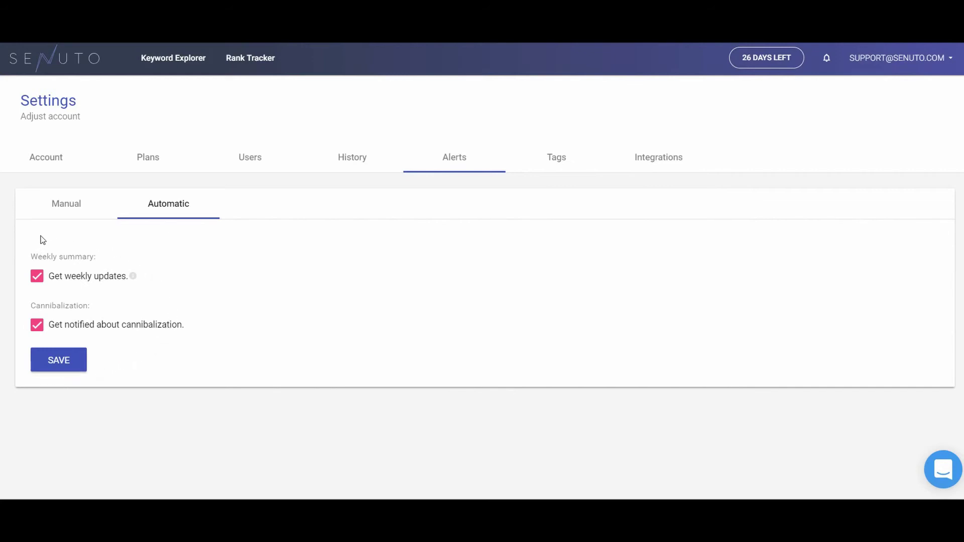
pyautogui.click(55, 207)
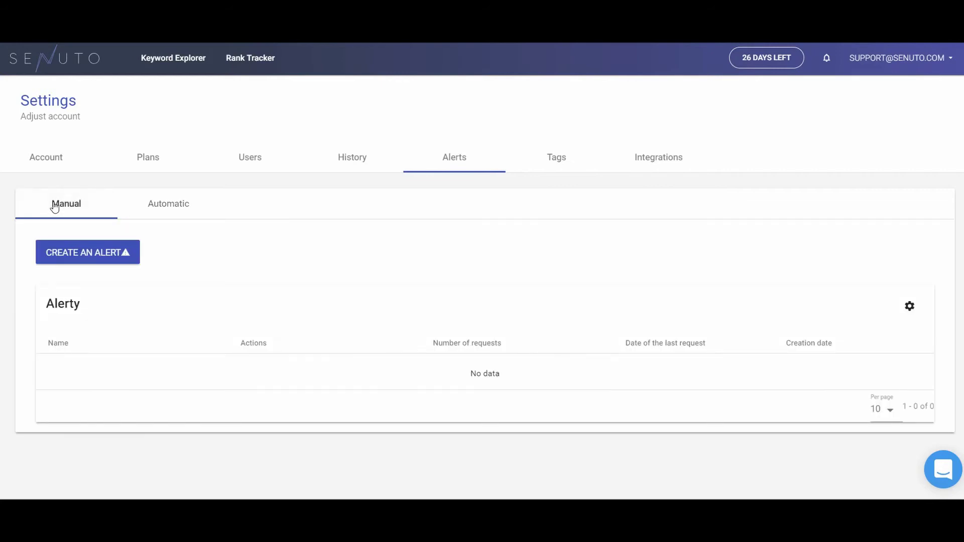
# Step: Start a new alert and include the Pracuj.pl project domain in it
pyautogui.click(65, 258)
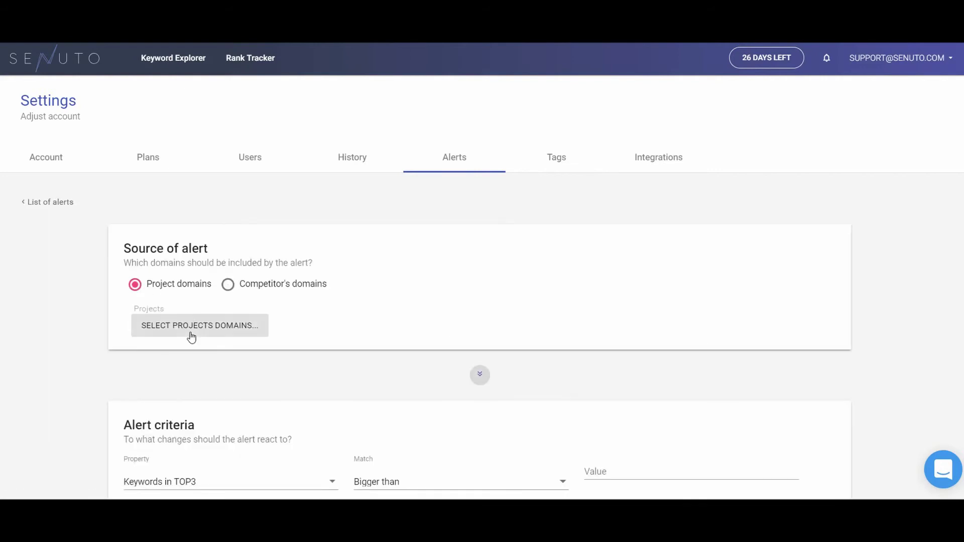
pyautogui.click(189, 334)
pyautogui.click(196, 365)
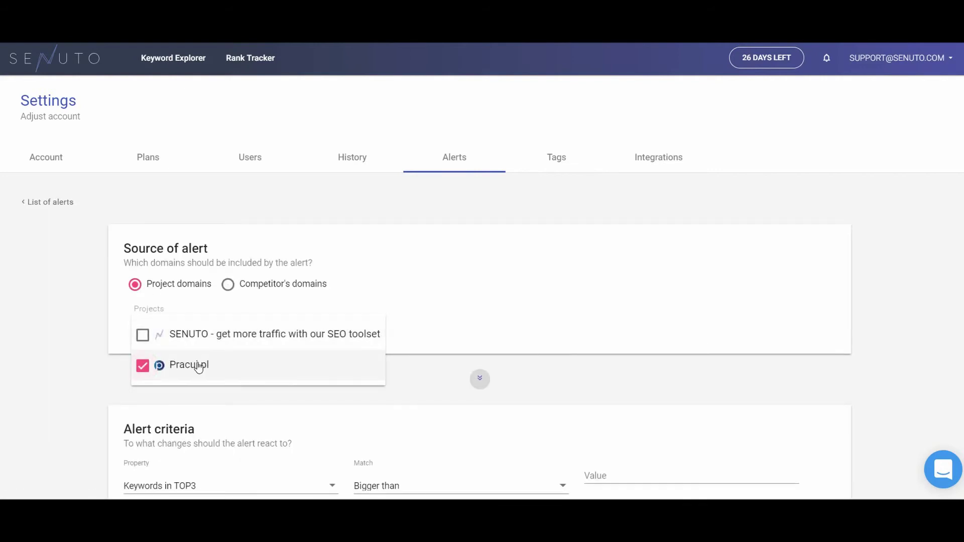
pyautogui.click(206, 395)
pyautogui.scroll(-1, 207, 395)
# Step: Make the alert trigger when Keywords in TOP10 decreases by 10%
pyautogui.click(273, 423)
pyautogui.click(234, 317)
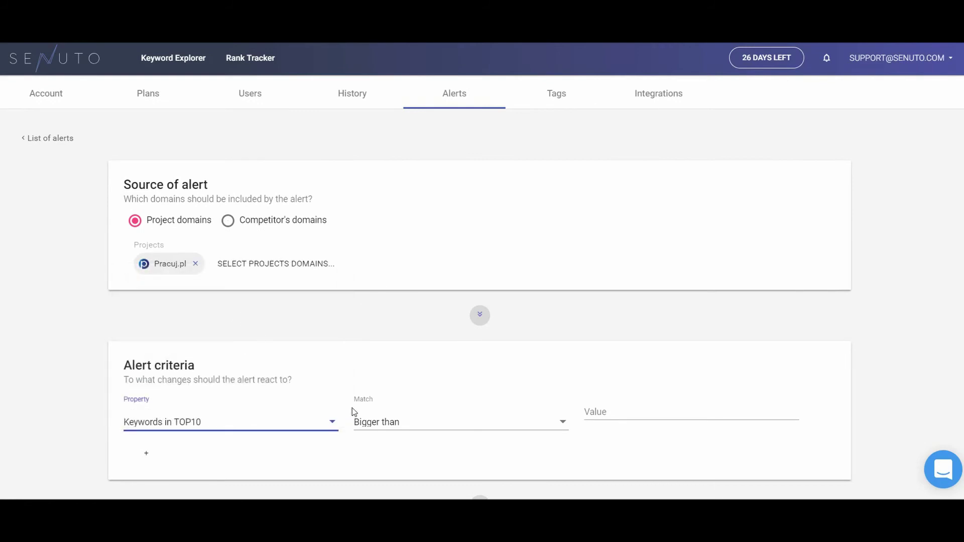
pyautogui.click(383, 426)
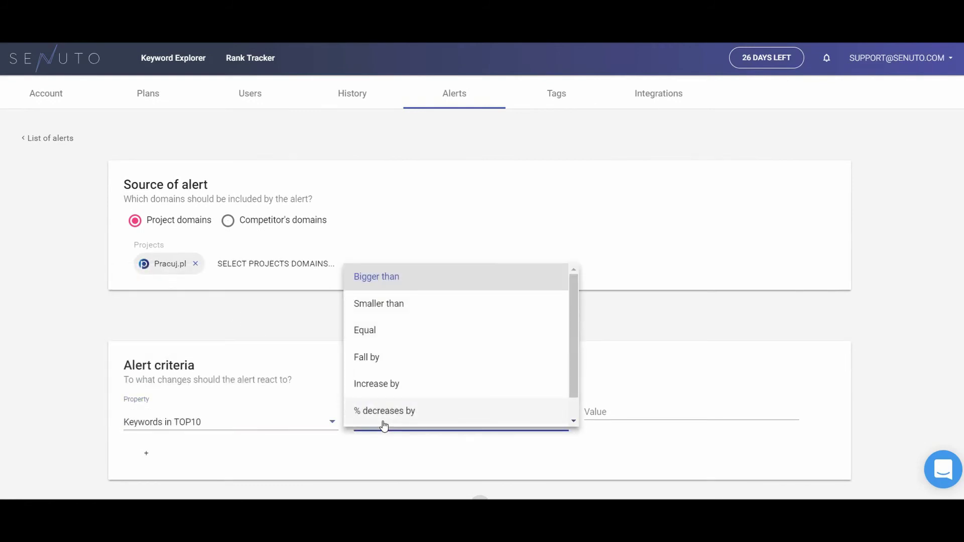
pyautogui.click(384, 417)
pyautogui.click(608, 408)
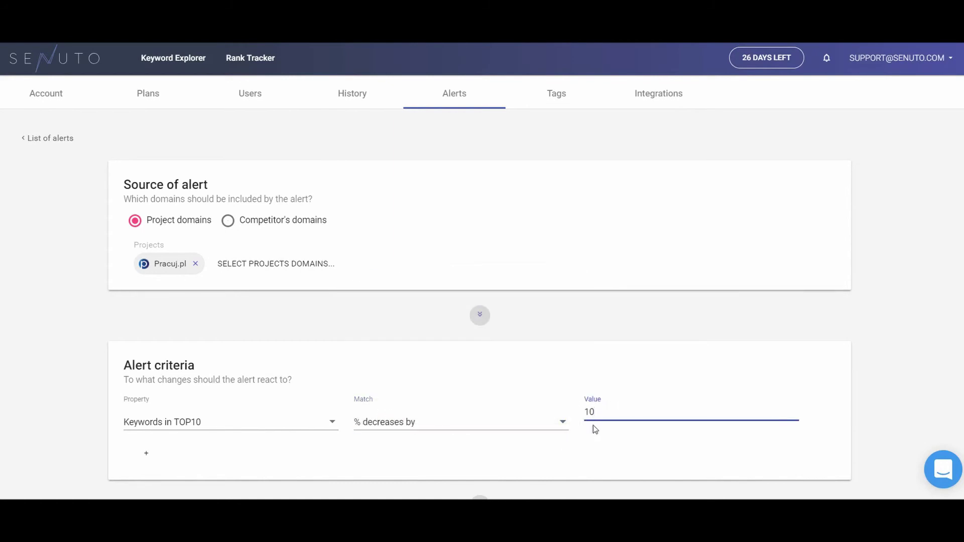
pyautogui.scroll(-5, 587, 432)
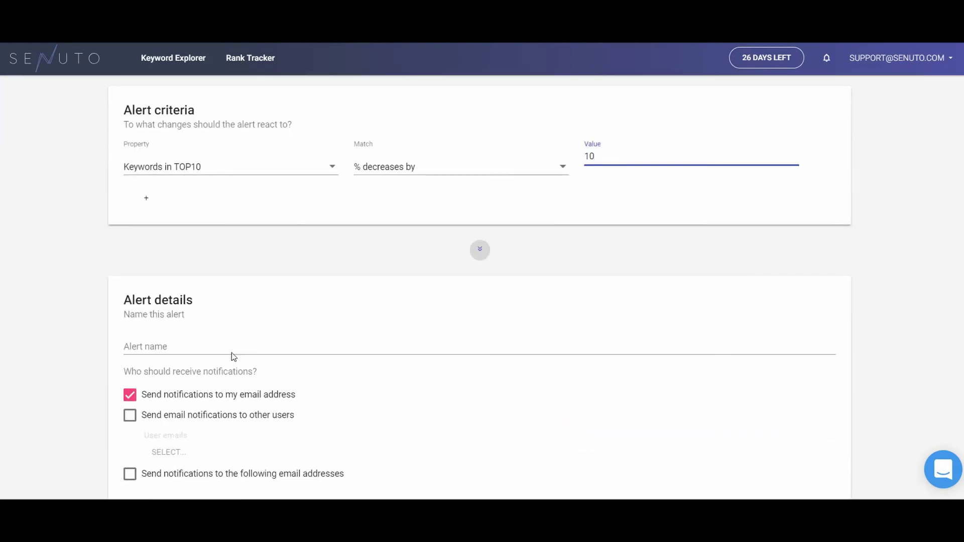
# Step: Name the alert '10% drop' and create it
pyautogui.click(231, 346)
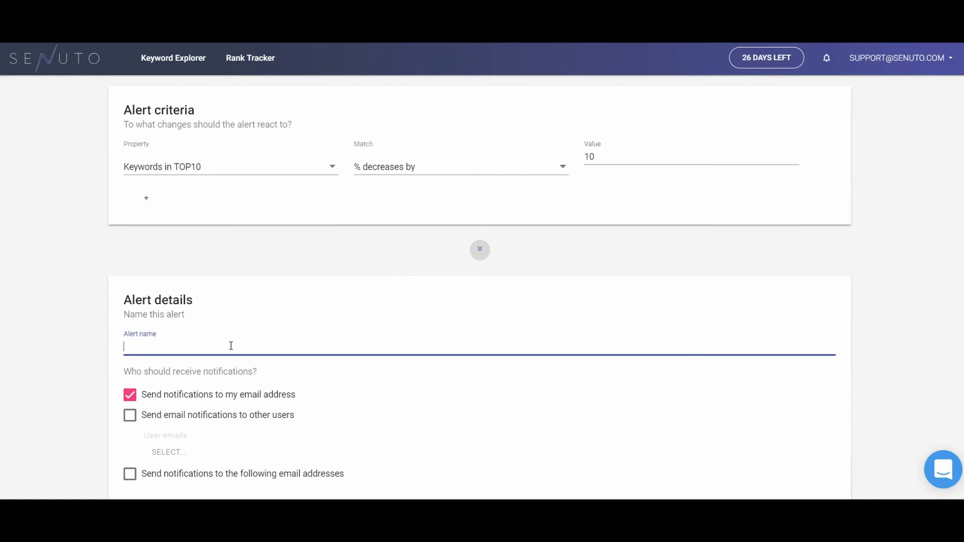
pyautogui.write('10% drop')
pyautogui.scroll(-4, 233, 362)
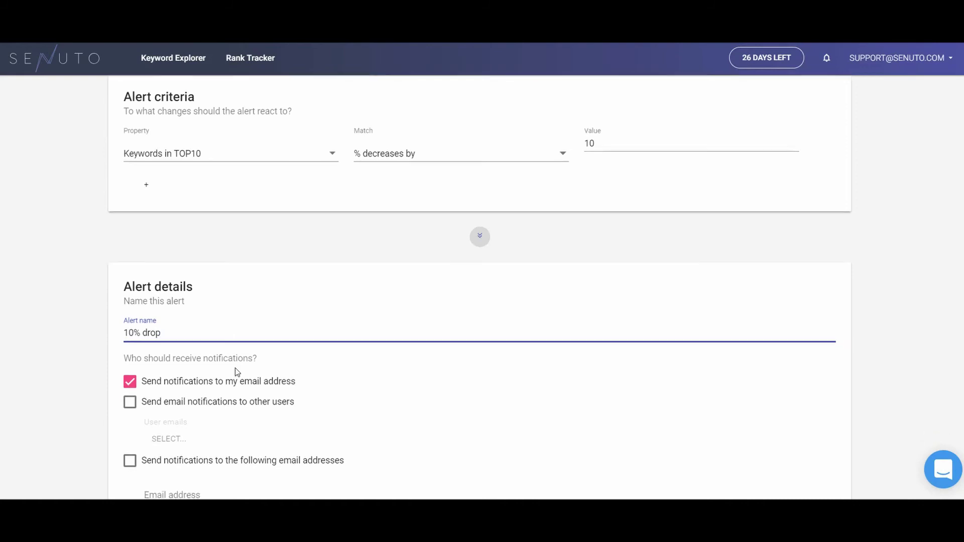
pyautogui.click(501, 470)
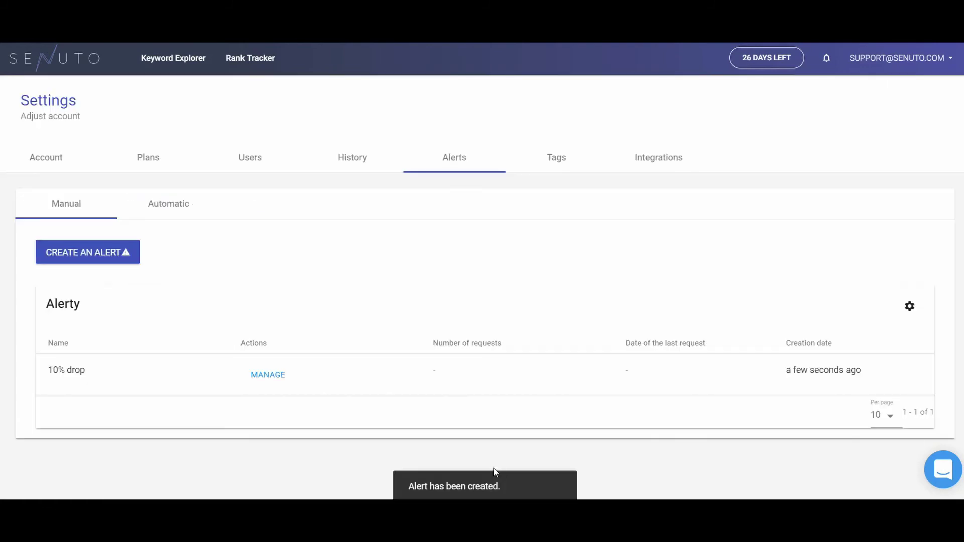
# Step: Fill the invite-user form with an e-mail address, then view the Google integrations list
pyautogui.click(252, 167)
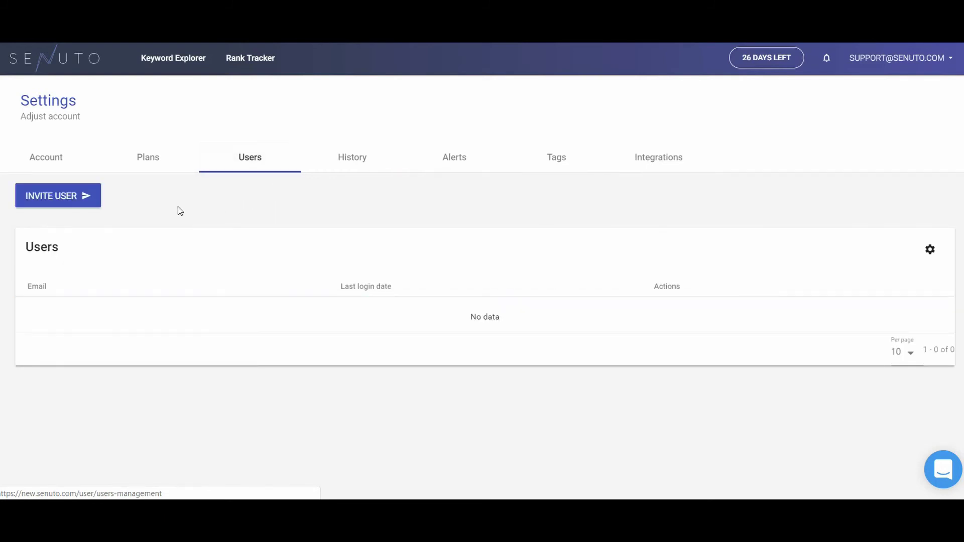
pyautogui.click(77, 200)
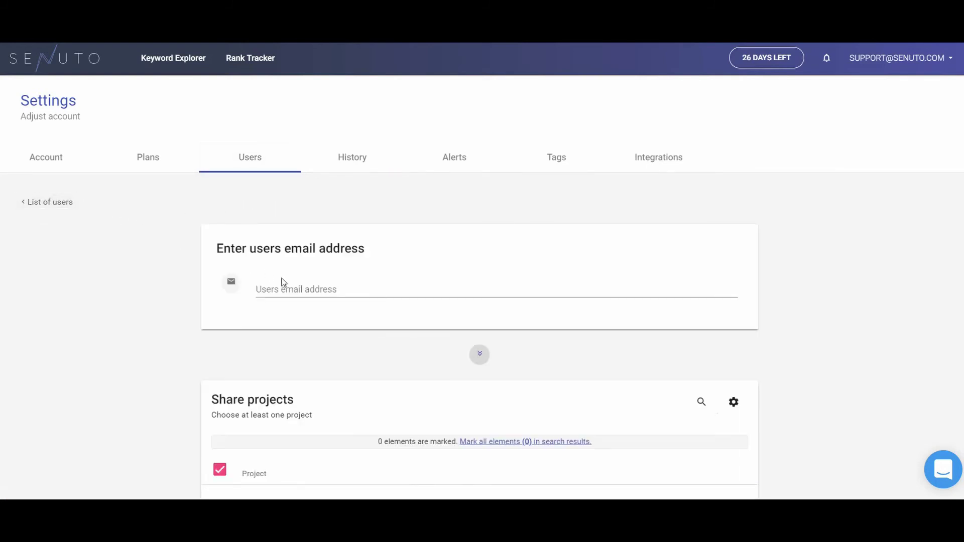
pyautogui.click(305, 289)
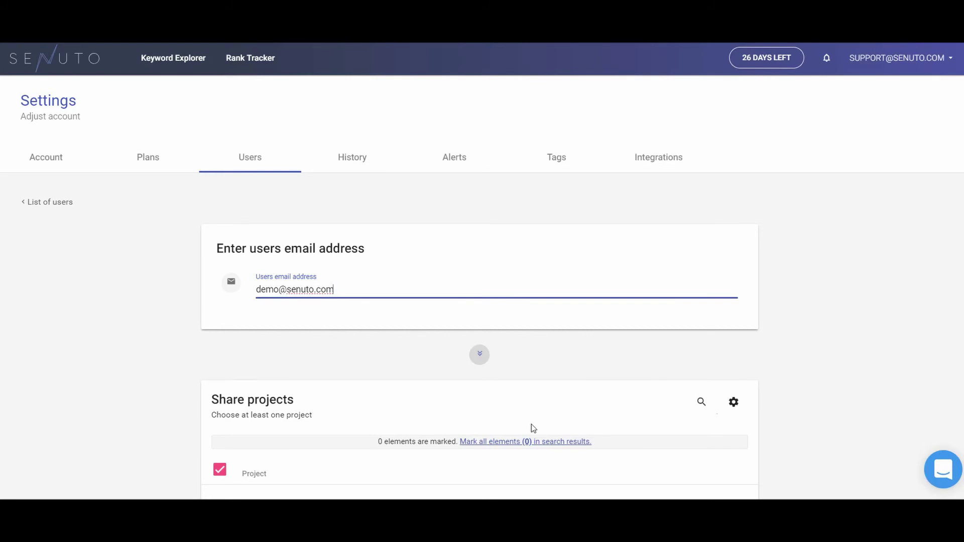
pyautogui.click(663, 164)
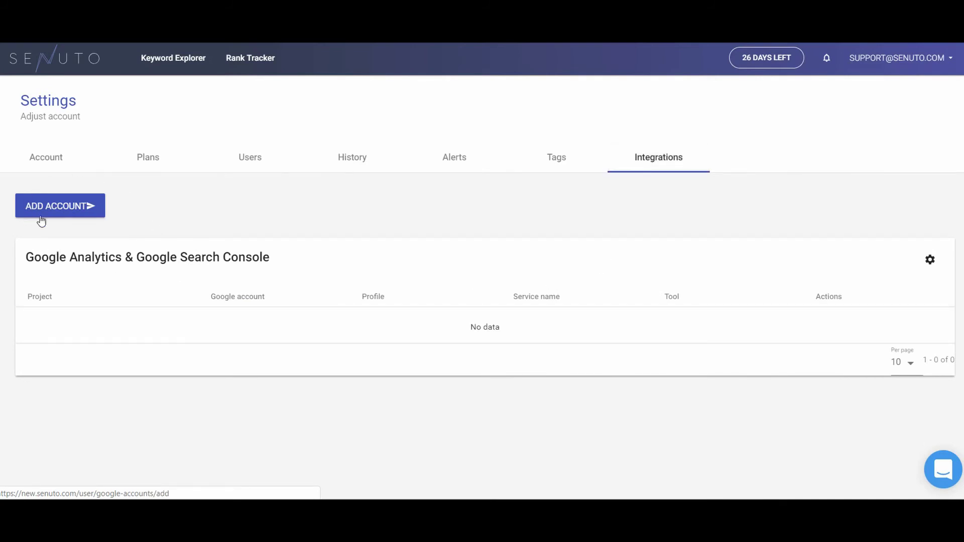
# Step: Add a Google Analytics account for Pracuj.pl and show the new Google connection option
pyautogui.click(69, 209)
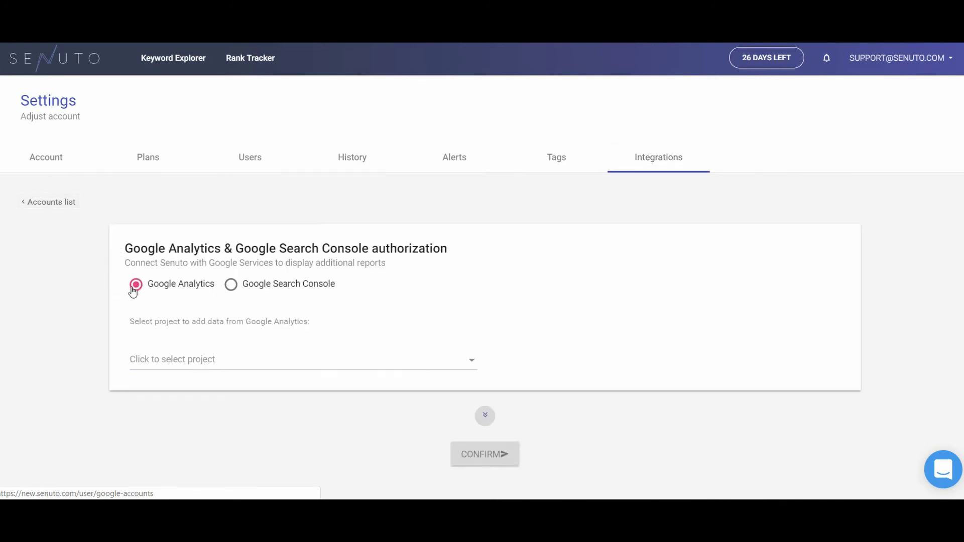
pyautogui.click(161, 360)
pyautogui.click(170, 431)
pyautogui.click(540, 368)
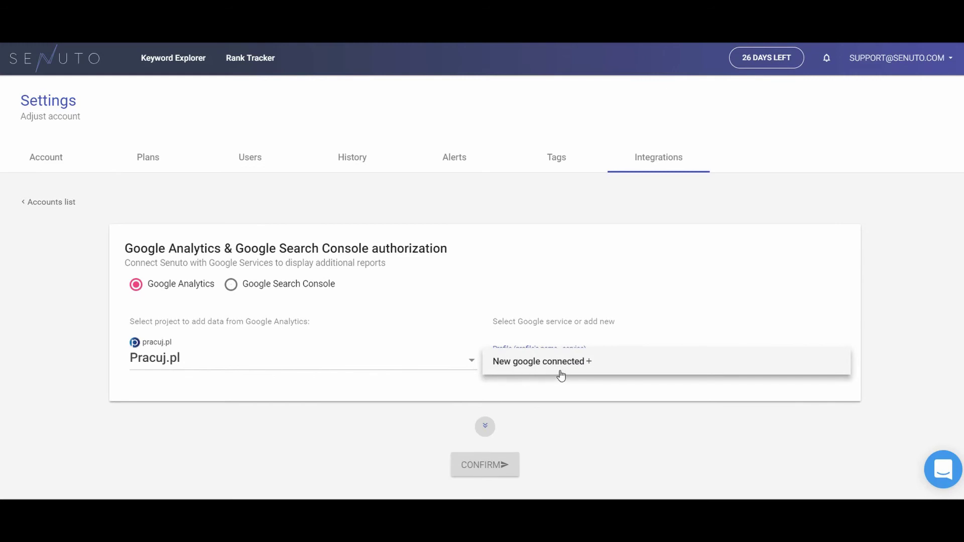
pyautogui.click(569, 392)
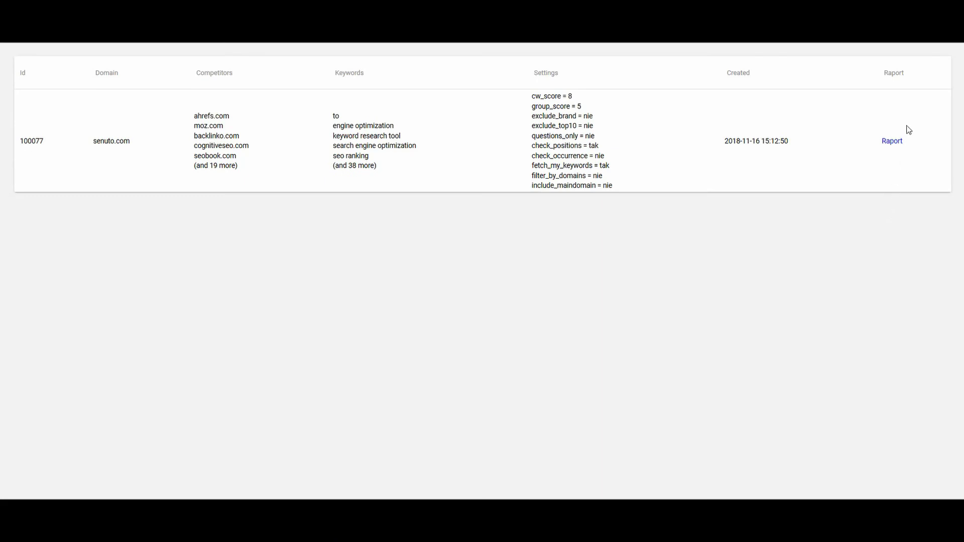
# Step: In the senuto.com report generator, set Min keywords in topic to 10 and regenerate
pyautogui.click(892, 142)
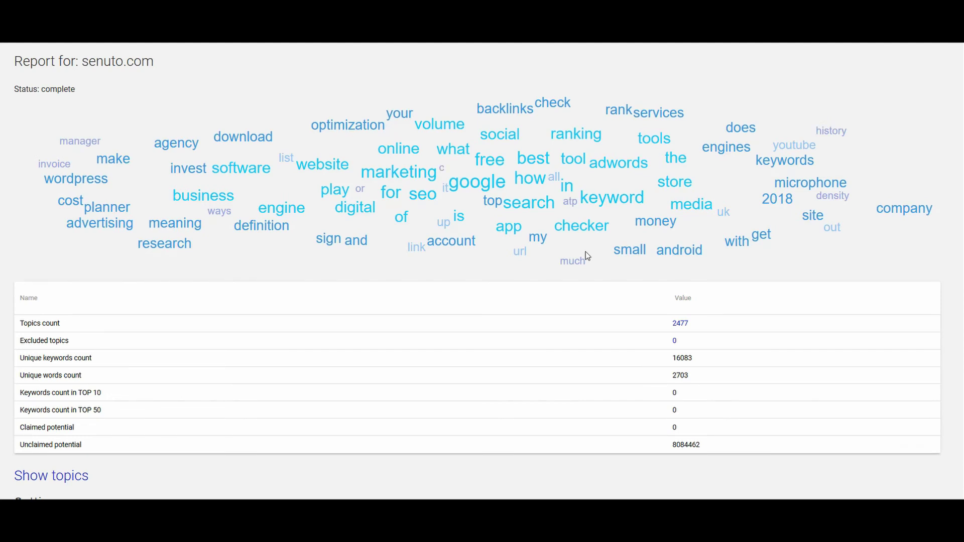
pyautogui.scroll(-7, 585, 252)
pyautogui.scroll(-1, 587, 256)
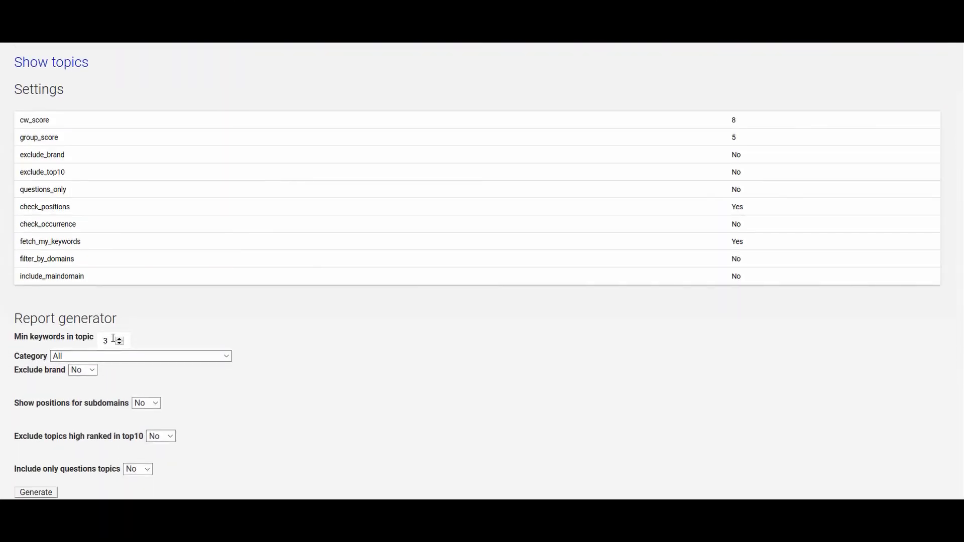
pyautogui.moveTo(113, 340); pyautogui.dragTo(85, 339)
pyautogui.write('10')
pyautogui.click(36, 492)
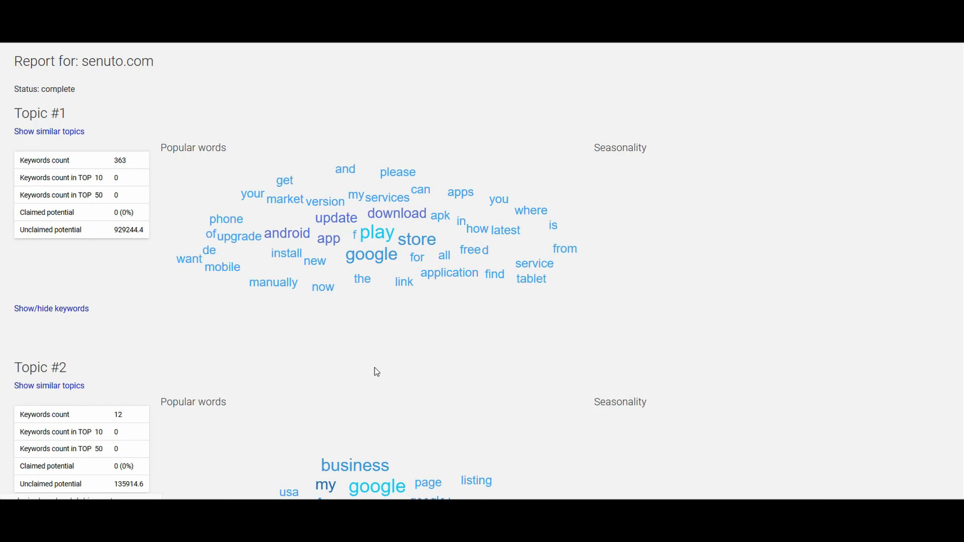
# Step: Expand Topic #4's keywords and scroll through their average searches and unclaimed potential
pyautogui.scroll(-9, 375, 368)
pyautogui.scroll(-6, 374, 368)
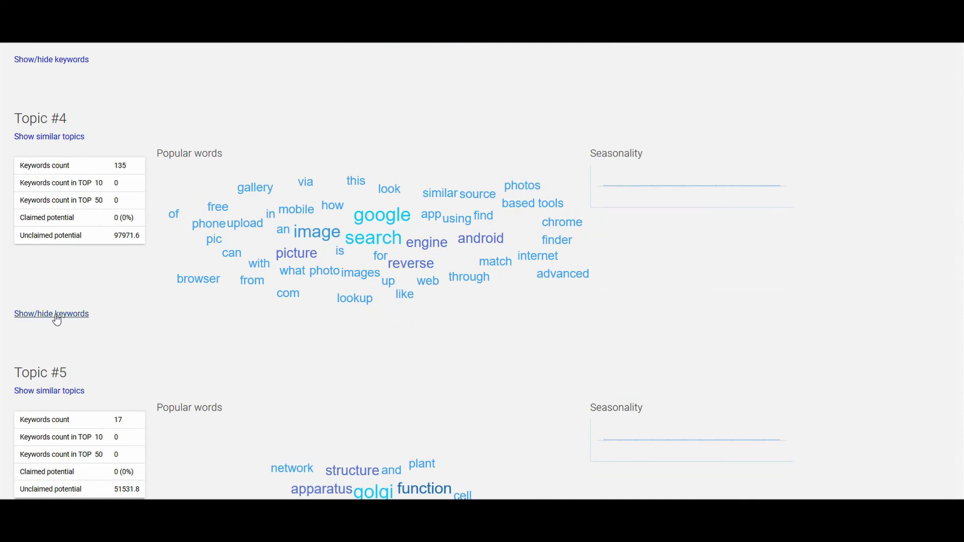
pyautogui.click(56, 315)
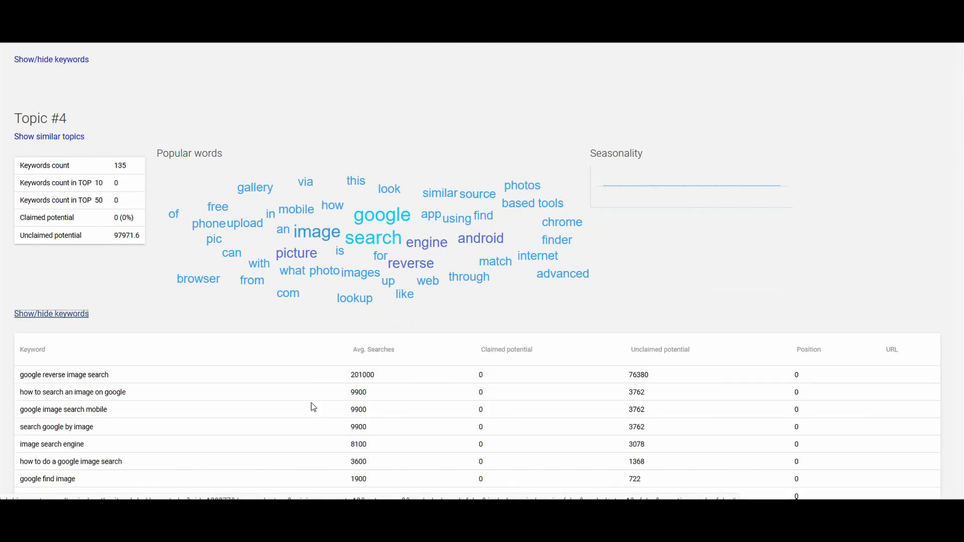
pyautogui.scroll(-1, 434, 417)
pyautogui.scroll(-2, 433, 417)
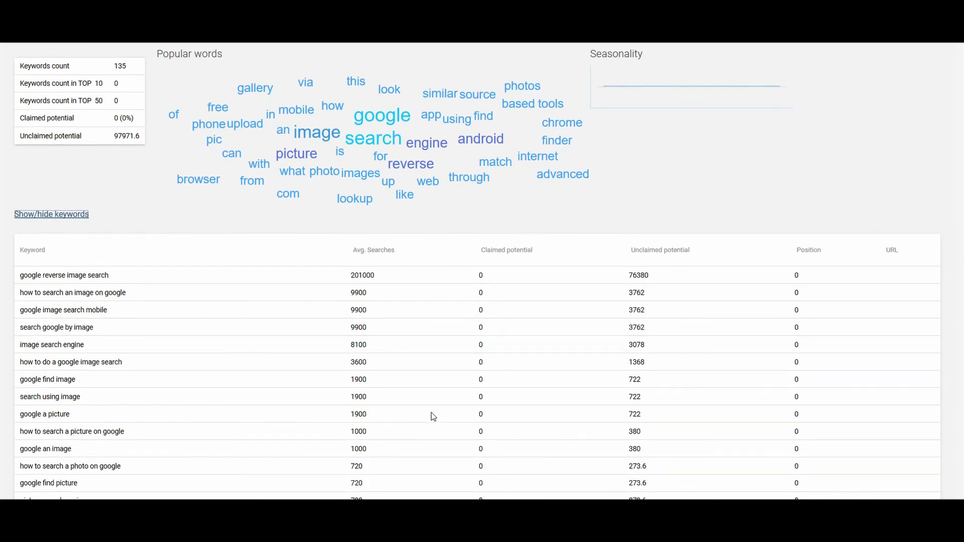
pyautogui.scroll(-5, 434, 416)
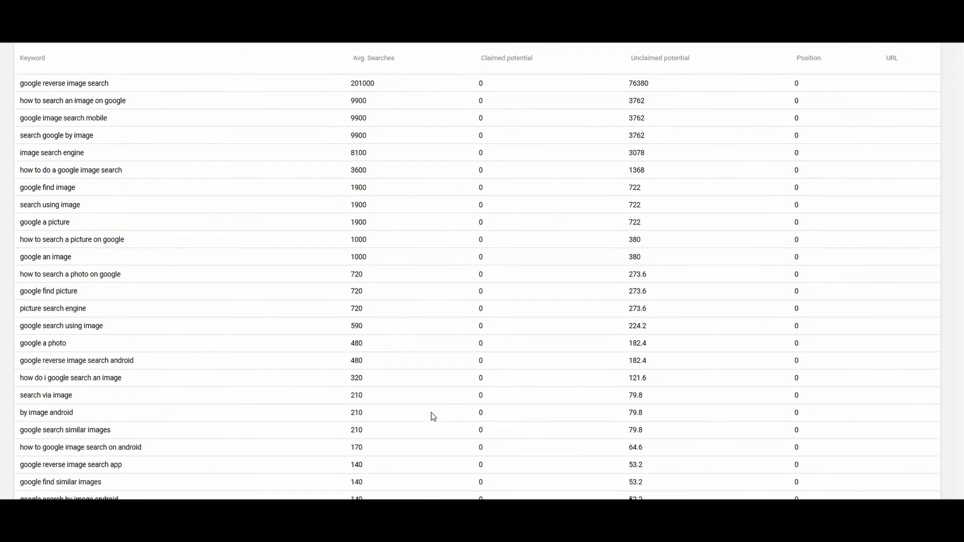
pyautogui.scroll(-4, 434, 416)
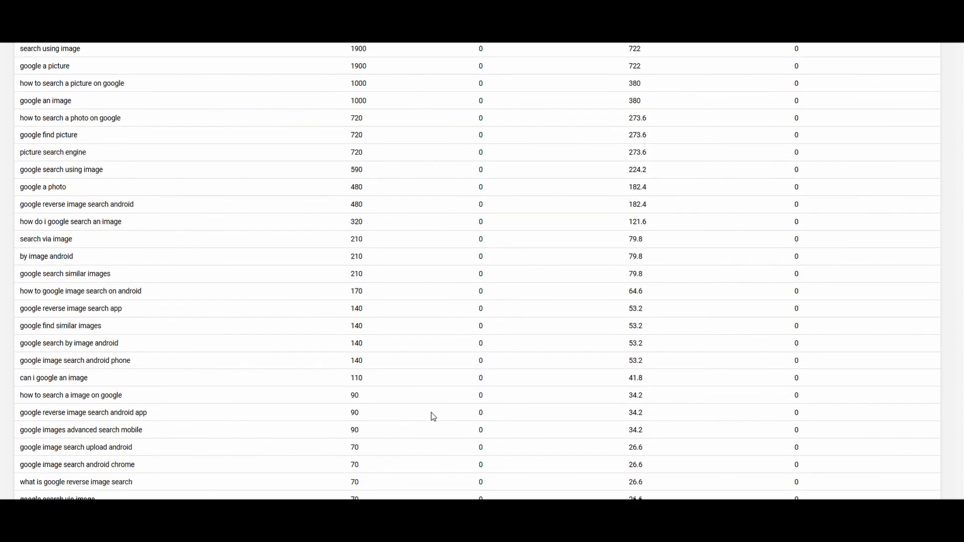
pyautogui.scroll(-3, 434, 417)
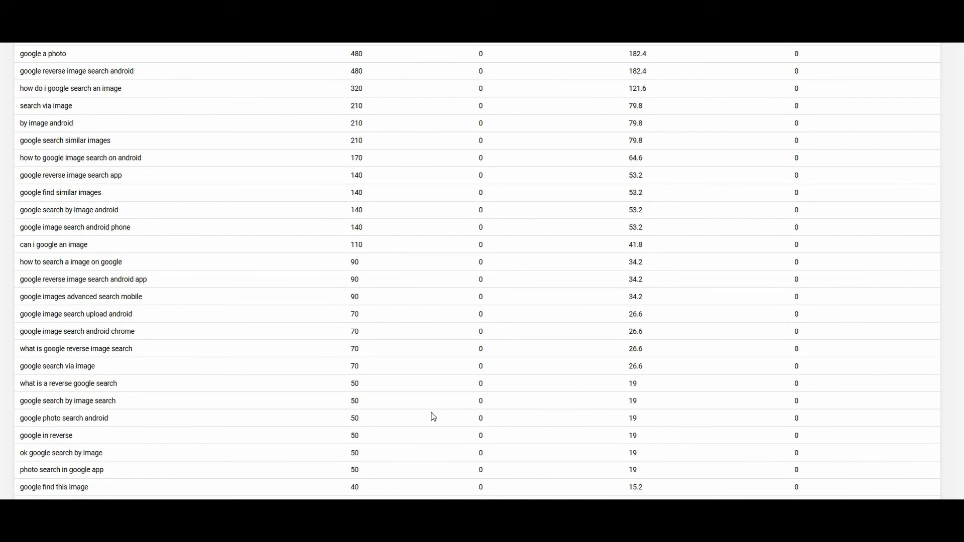
pyautogui.scroll(-5, 434, 417)
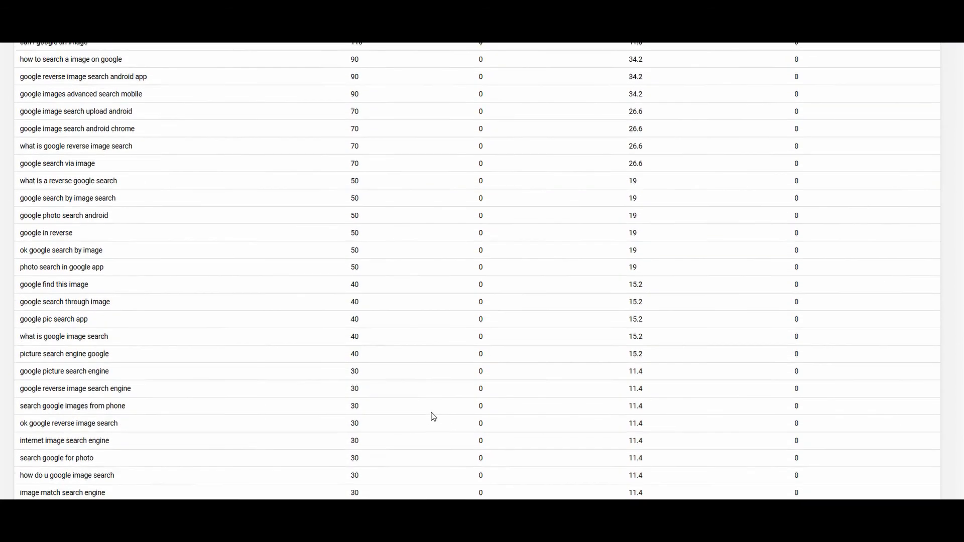
pyautogui.scroll(-7, 434, 417)
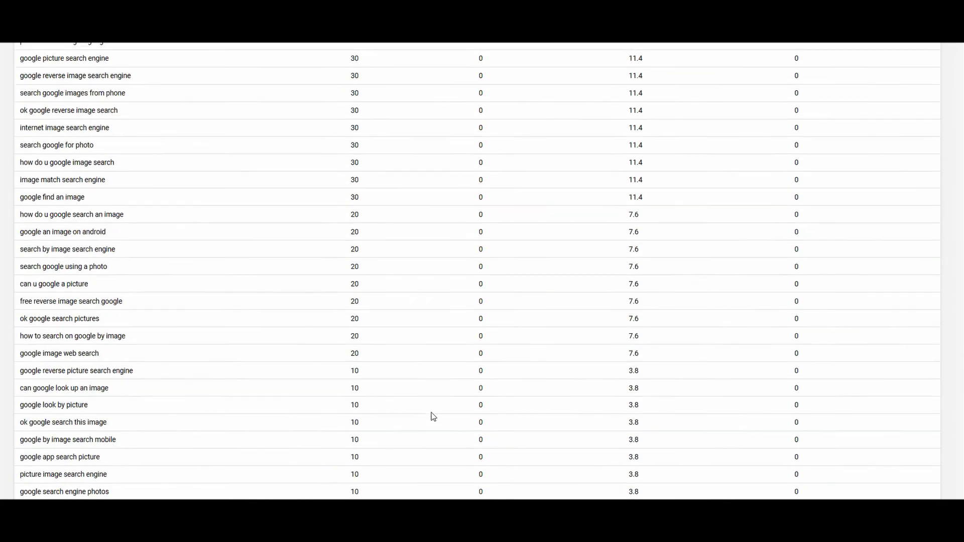
pyautogui.scroll(-2, 433, 416)
pyautogui.scroll(-5, 434, 417)
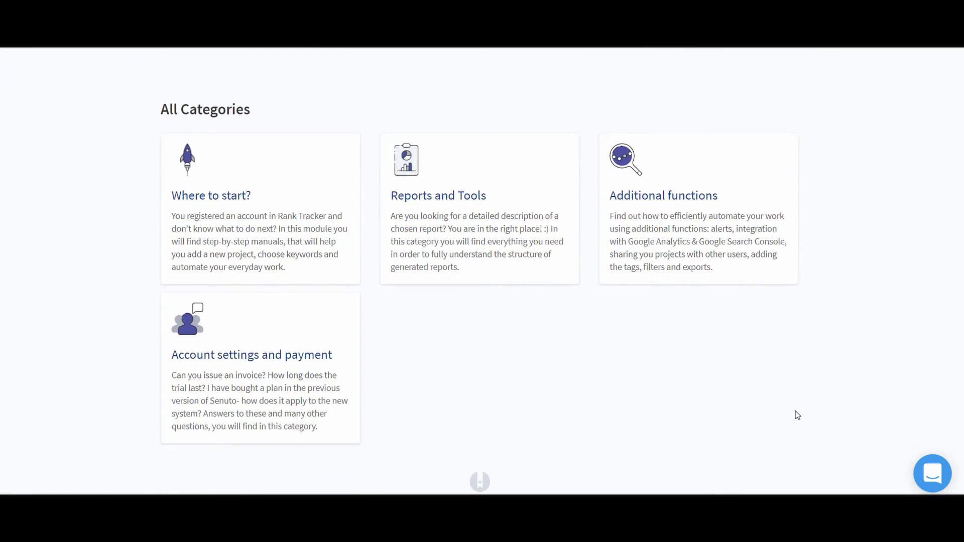
# Step: Open the 'Where to start?' help category and scroll its article list
pyautogui.click(334, 265)
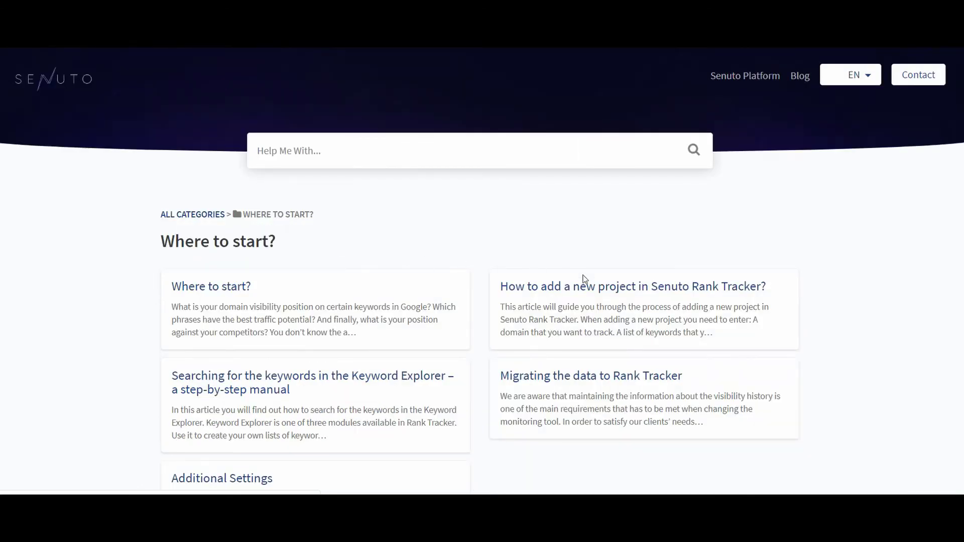
pyautogui.scroll(-2, 901, 330)
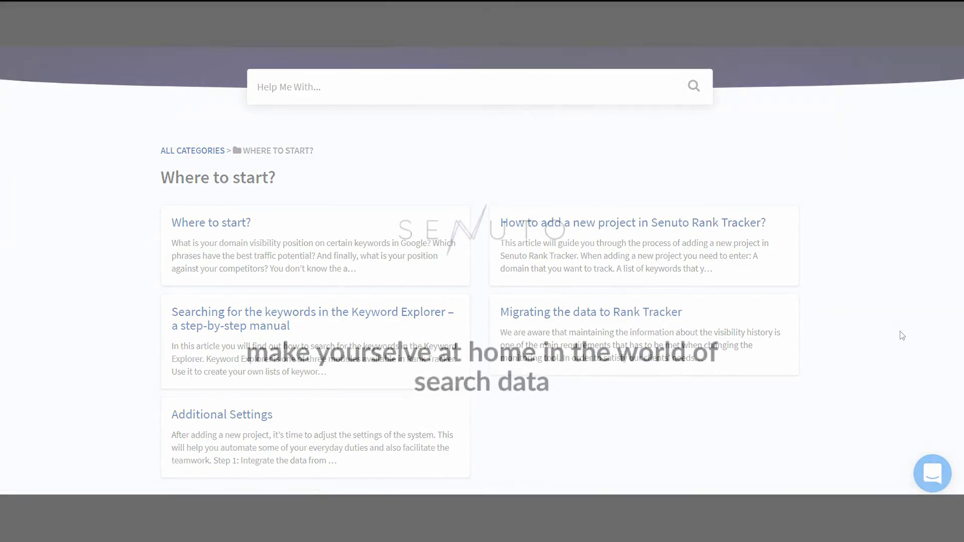